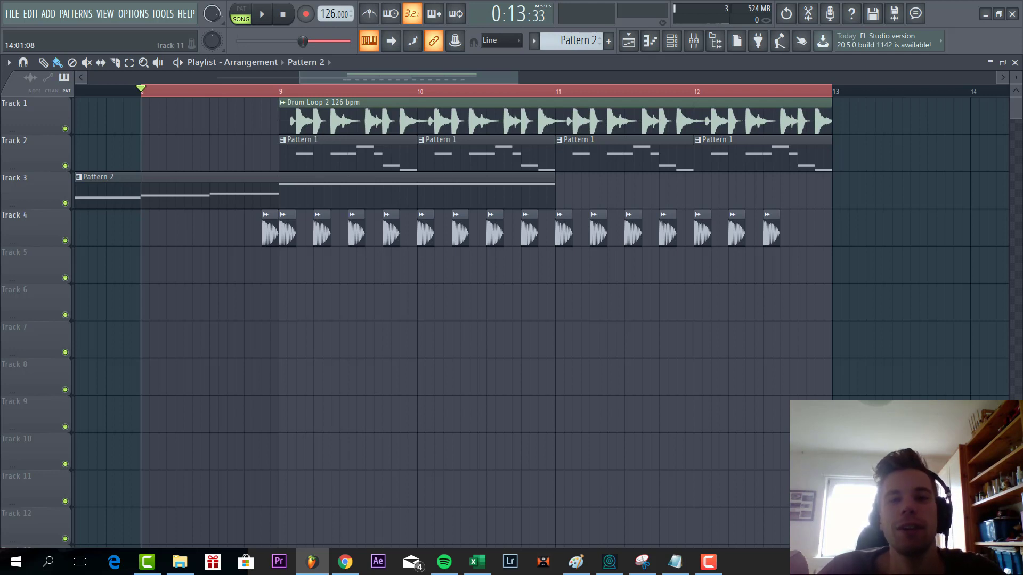
# - Play the full arrangement from bar 8 and stop playback after listening
pyautogui.press('space')
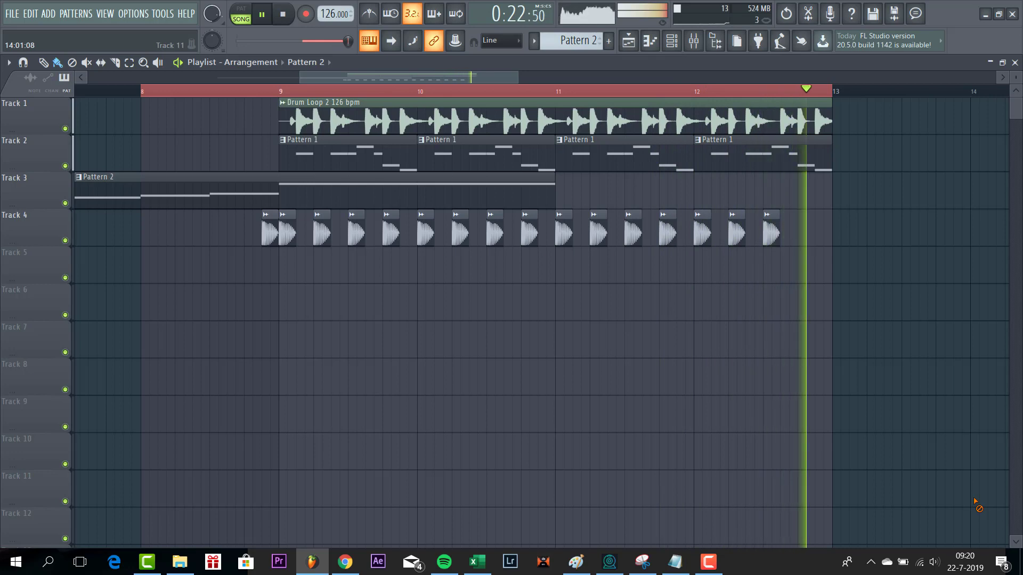
pyautogui.press('space')
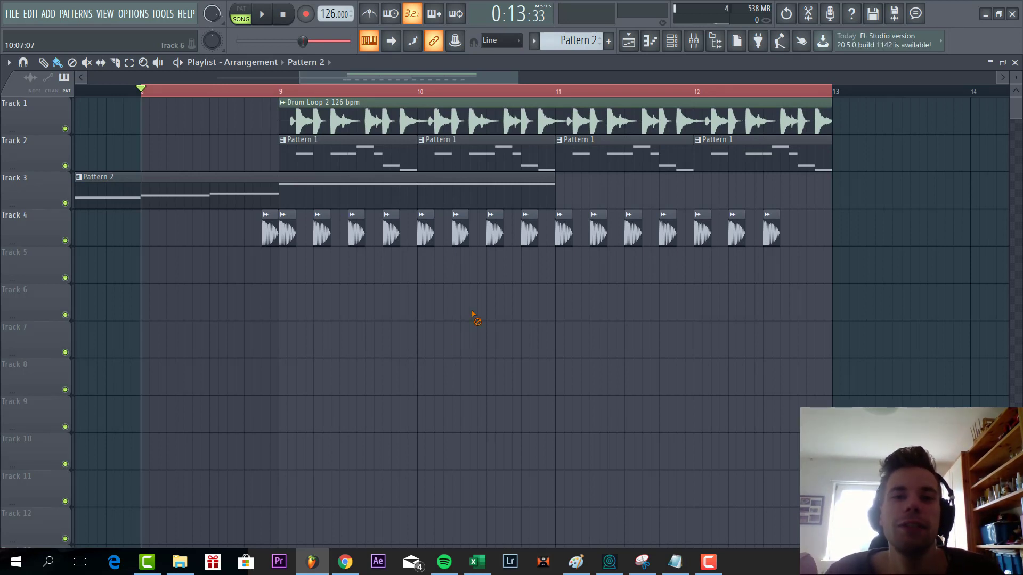
# - Play the song from just before bar 9 with only tracks 1 and 4 audible
pyautogui.click(261, 90)
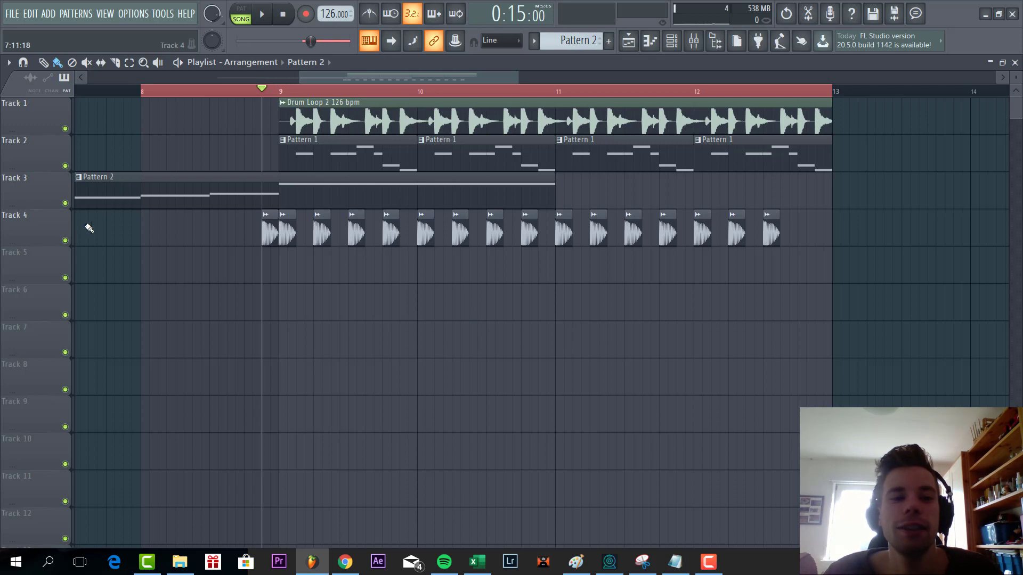
pyautogui.rightClick(65, 240)
pyautogui.click(65, 129)
pyautogui.press('space')
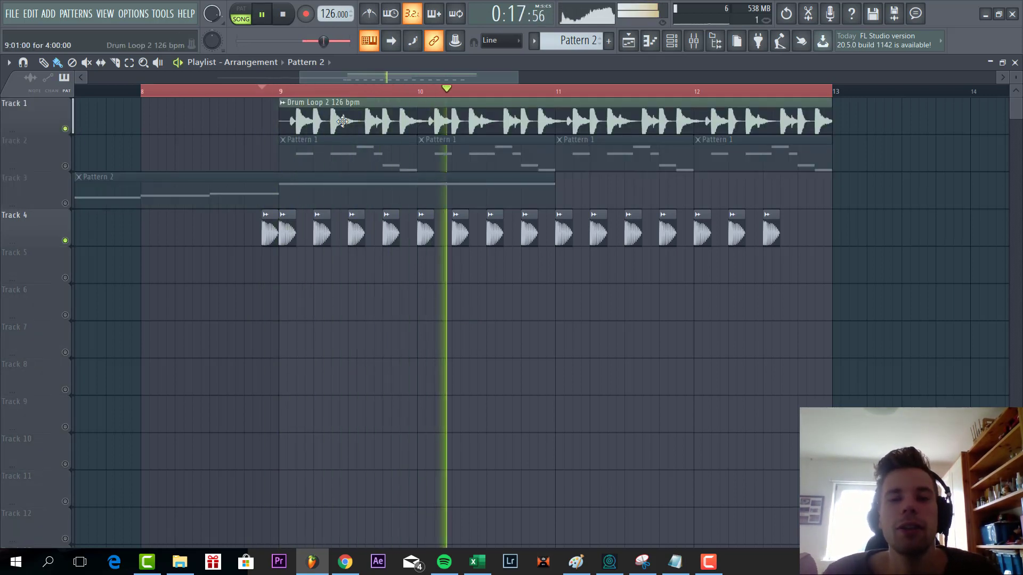
# - Solo track 2 and shorten the playback loop so it starts at bar 9
pyautogui.rightClick(65, 166)
pyautogui.moveTo(232, 94); pyautogui.dragTo(279, 97)
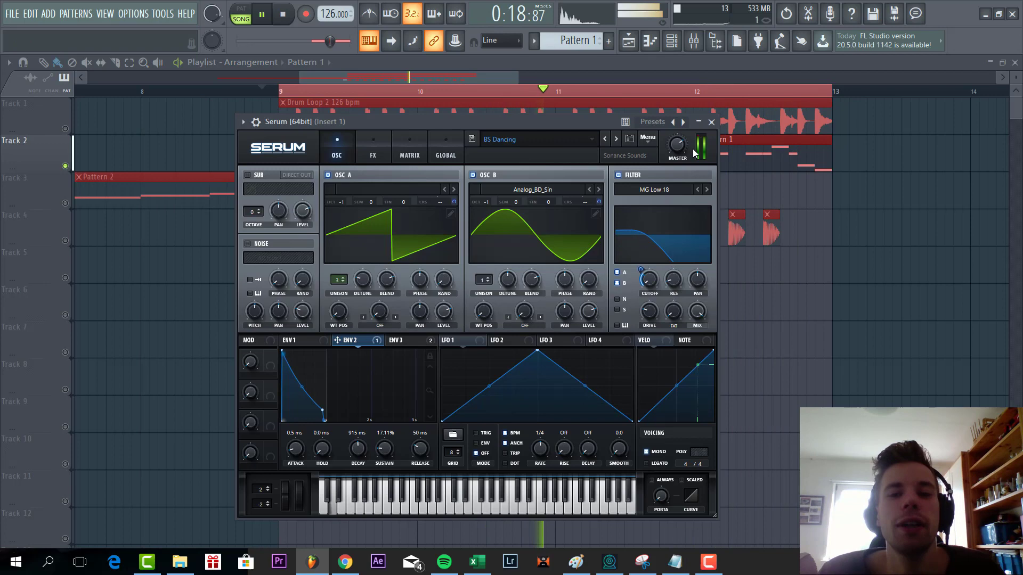
# - Initialize the Serum preset and set oscillator A to 3 unison voices, 0.09 detune and octave -1
pyautogui.click(648, 139)
pyautogui.click(709, 196)
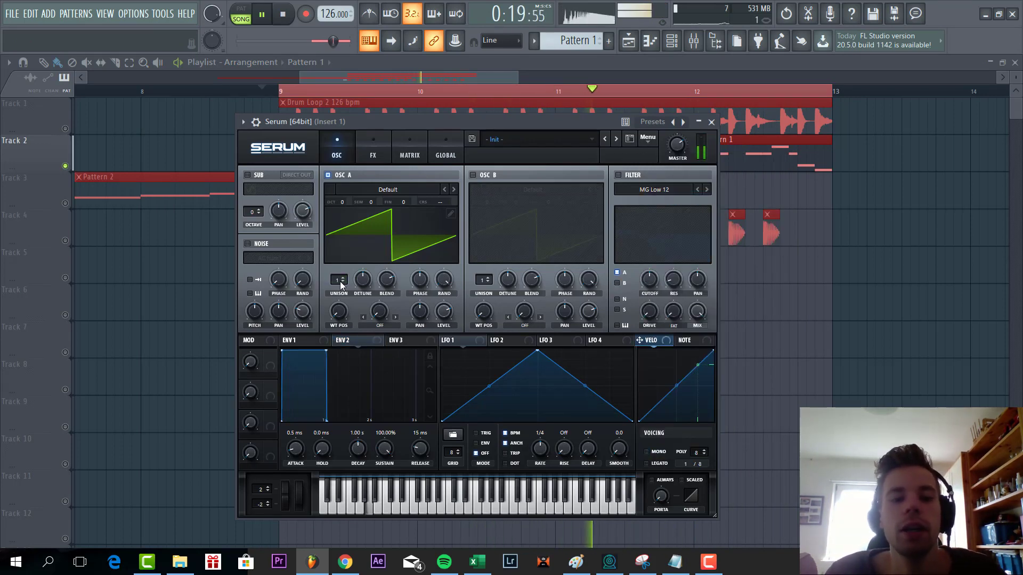
pyautogui.moveTo(340, 282); pyautogui.dragTo(363, 296)
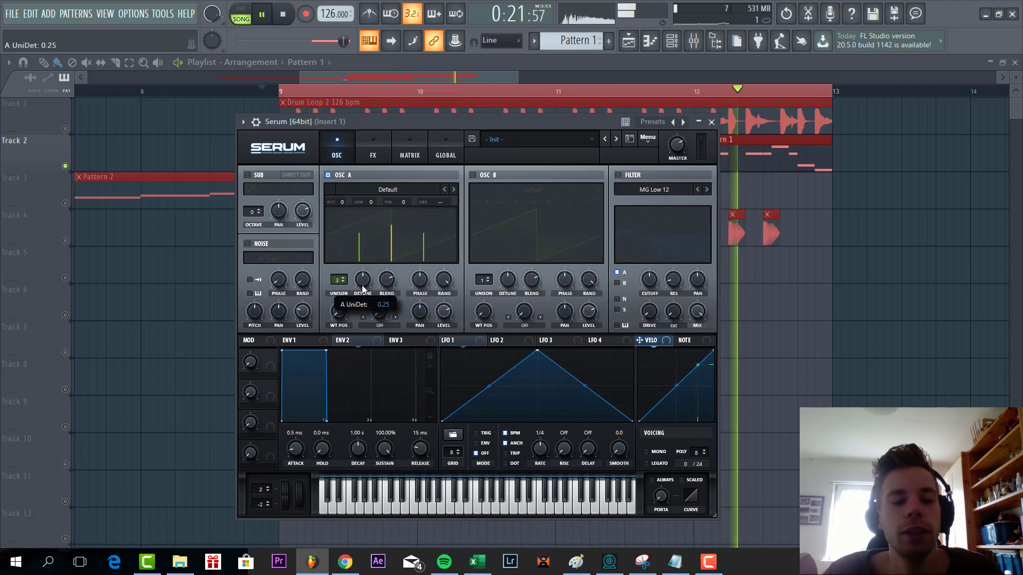
pyautogui.scroll(-1, 339, 203)
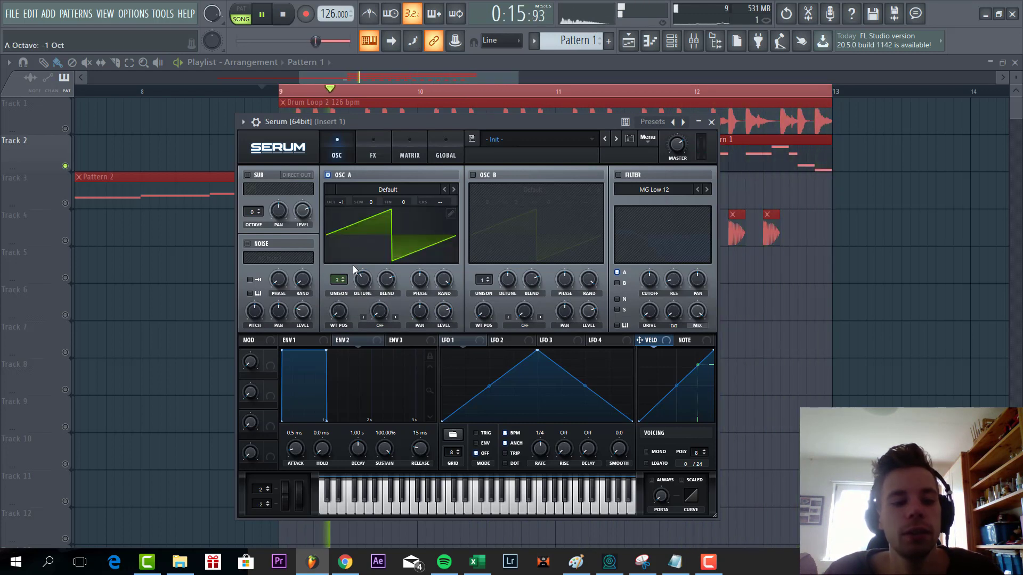
pyautogui.moveTo(363, 281); pyautogui.dragTo(359, 286)
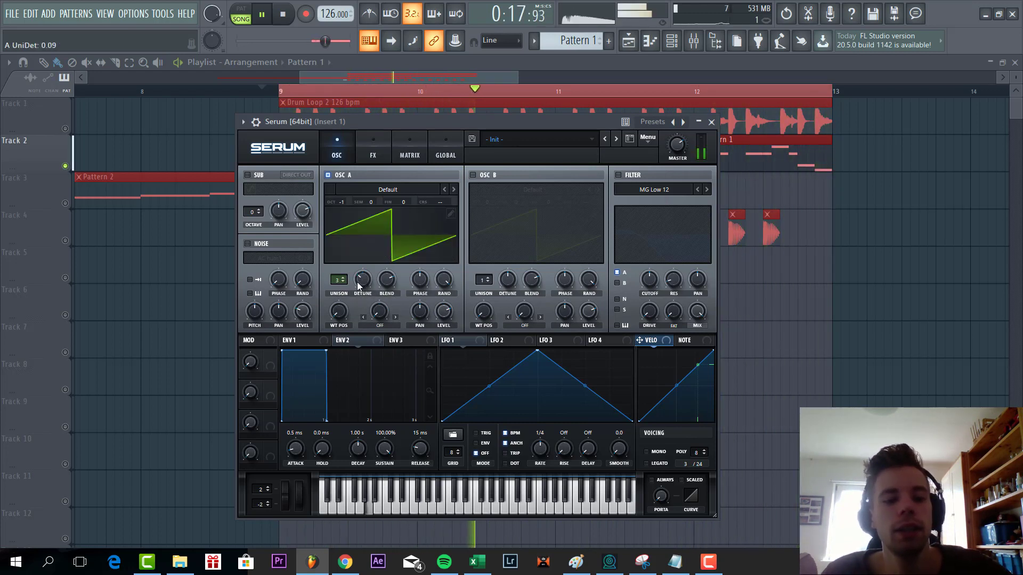
# - Enable oscillator B with the Analog_BD_Sin wavetable and set its octave to -1
pyautogui.click(473, 175)
pyautogui.click(567, 189)
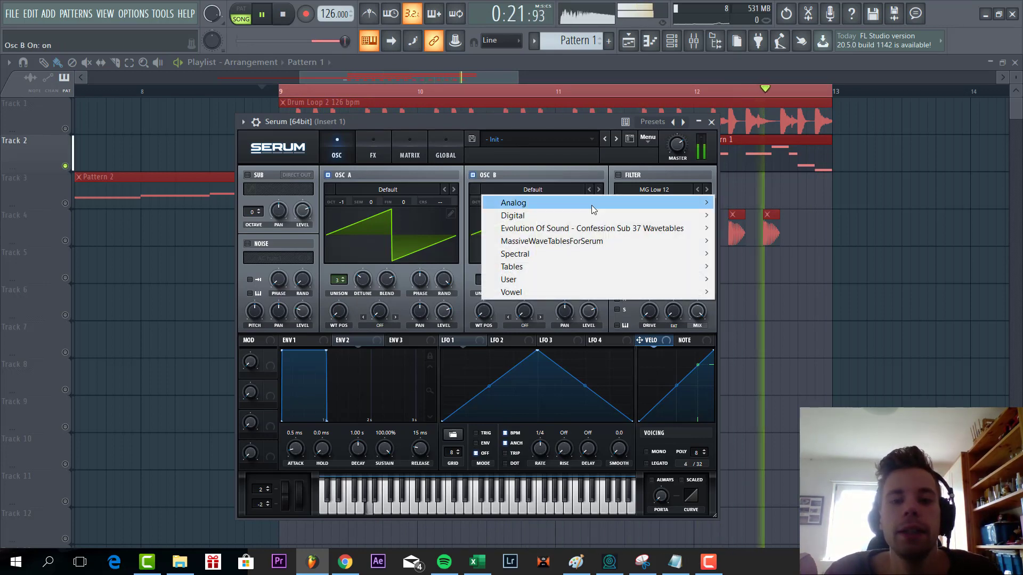
pyautogui.moveTo(592, 205)
pyautogui.click(748, 197)
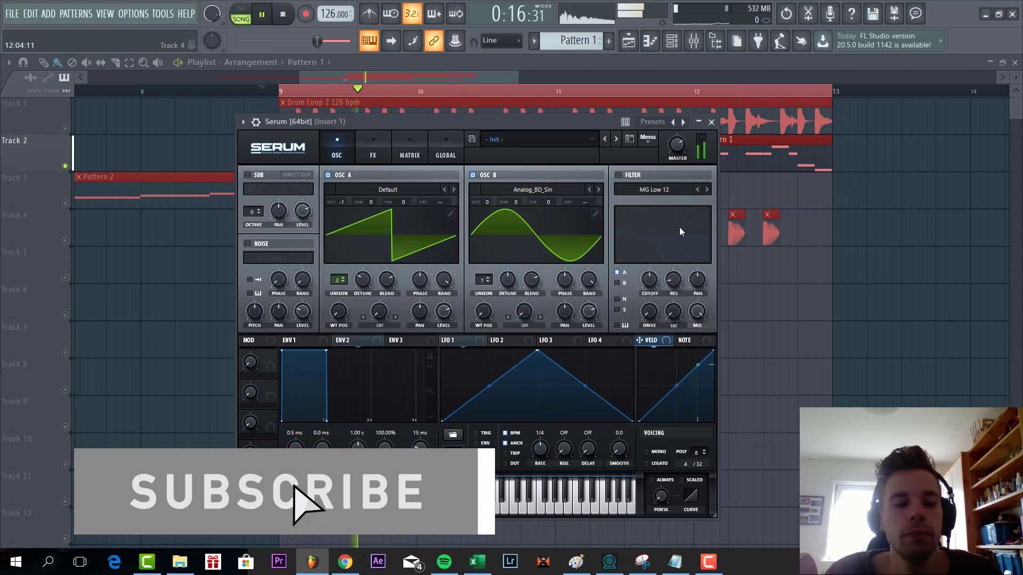
pyautogui.doubleClick(488, 202)
pyautogui.write('-1')
pyautogui.press('Return')
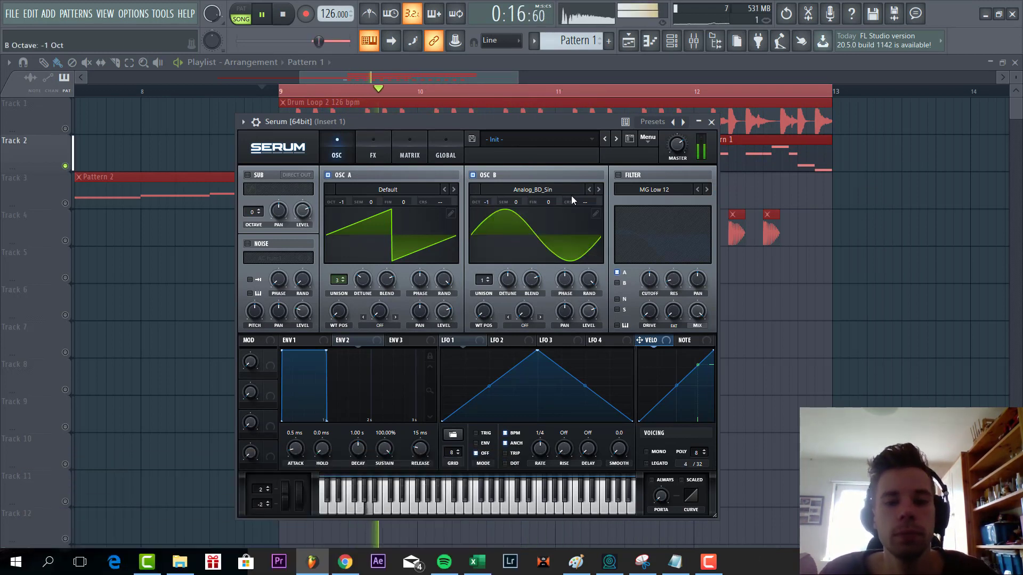
# - Enable the filter as MG Low 24, route oscillator B through it and lower the cutoff to 8 Hz
pyautogui.click(618, 175)
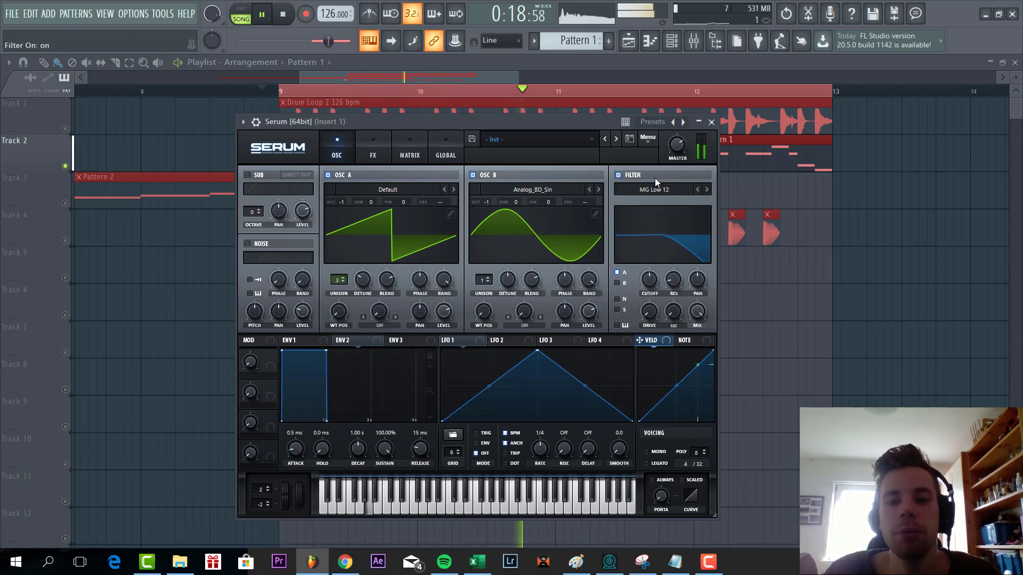
pyautogui.click(708, 190)
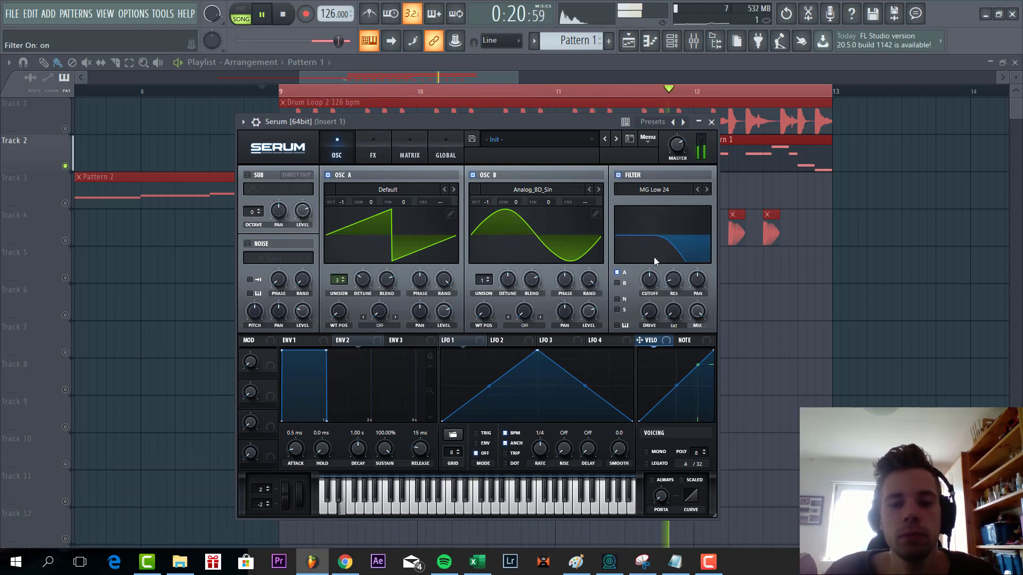
pyautogui.click(617, 283)
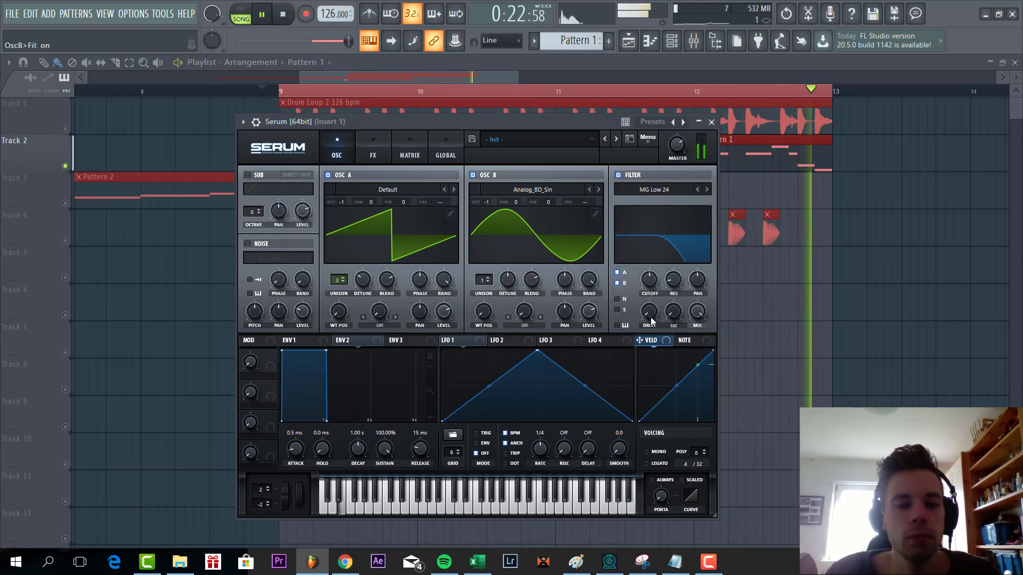
pyautogui.moveTo(649, 312); pyautogui.dragTo(616, 367)
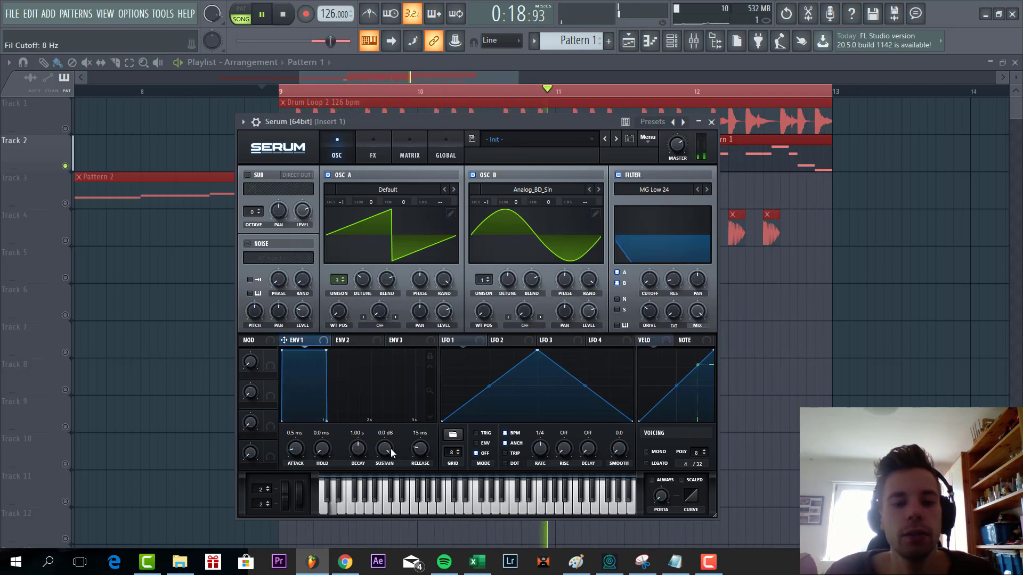
# - Modulate the filter cutoff with envelope 1 and set that envelope's sustain to -36.4 dB
pyautogui.moveTo(384, 449); pyautogui.dragTo(384, 480)
pyautogui.moveTo(293, 341); pyautogui.dragTo(627, 297)
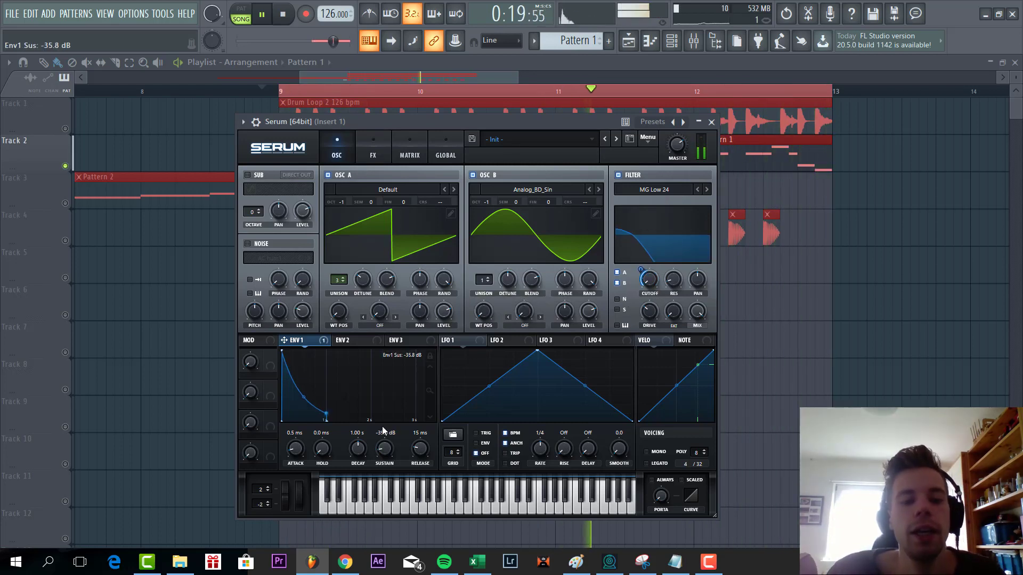
pyautogui.moveTo(385, 449); pyautogui.dragTo(382, 429)
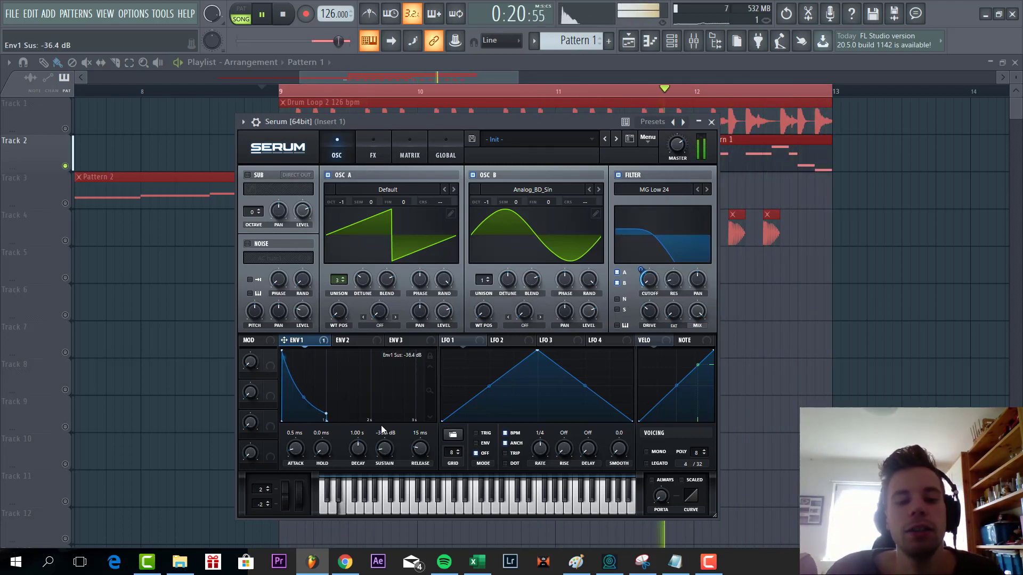
pyautogui.click(476, 452)
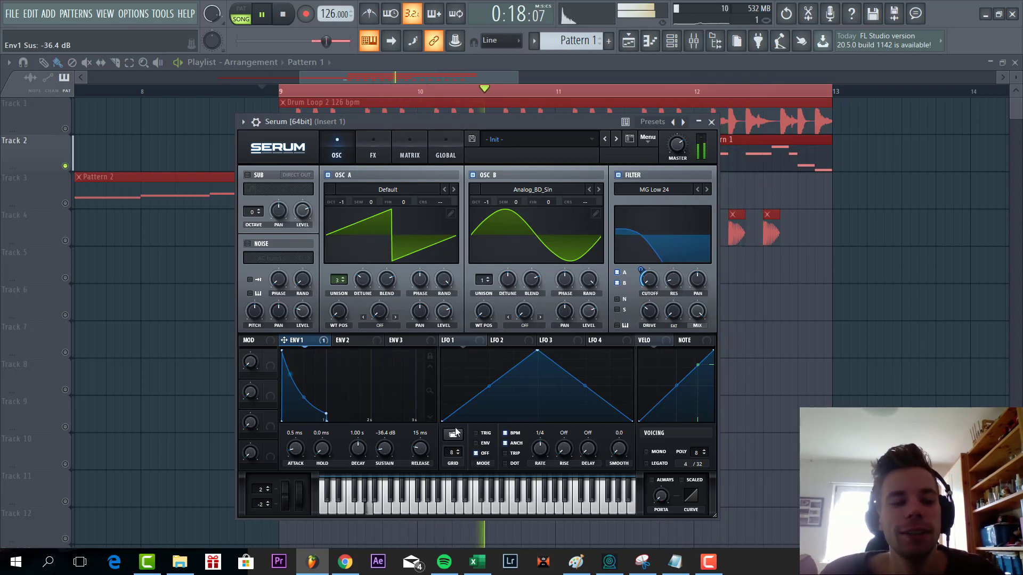
# - Enable the Hyper/Dimension effect, turn down the Hyper mix, and set the Dimension mix to 28% and size to 20%
pyautogui.click(358, 160)
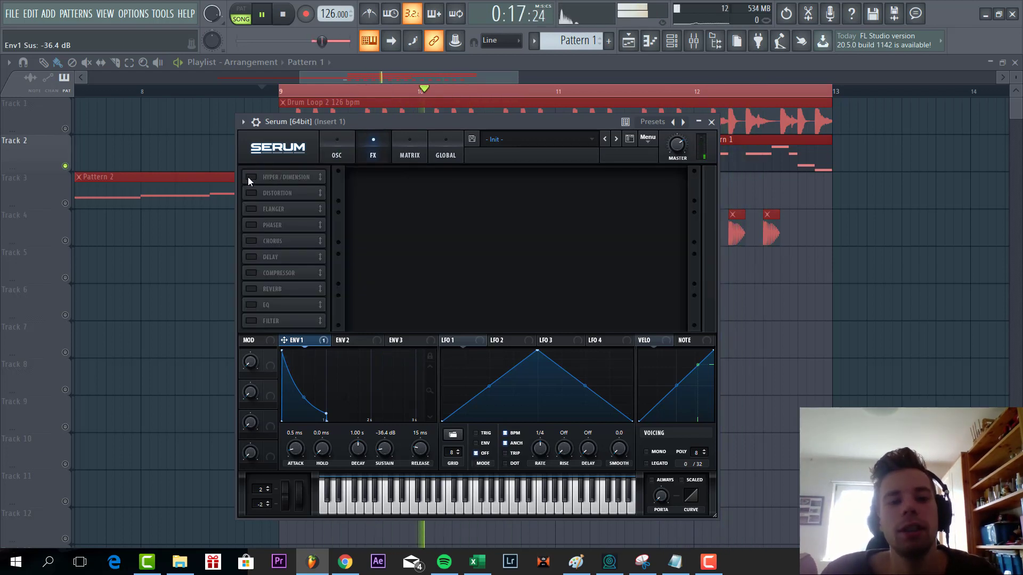
pyautogui.click(250, 177)
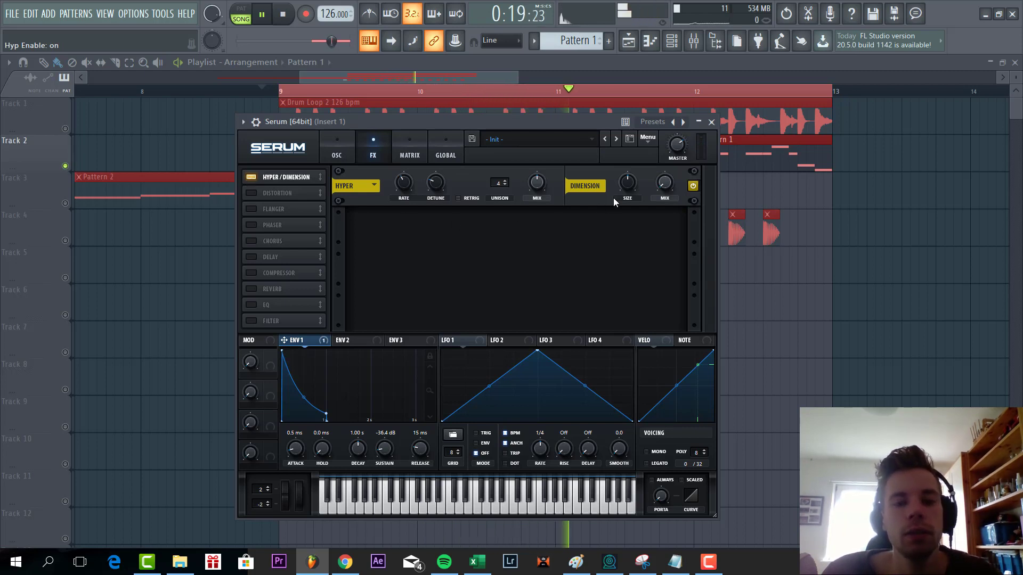
pyautogui.moveTo(539, 183); pyautogui.dragTo(540, 250)
pyautogui.moveTo(666, 185); pyautogui.dragTo(669, 149)
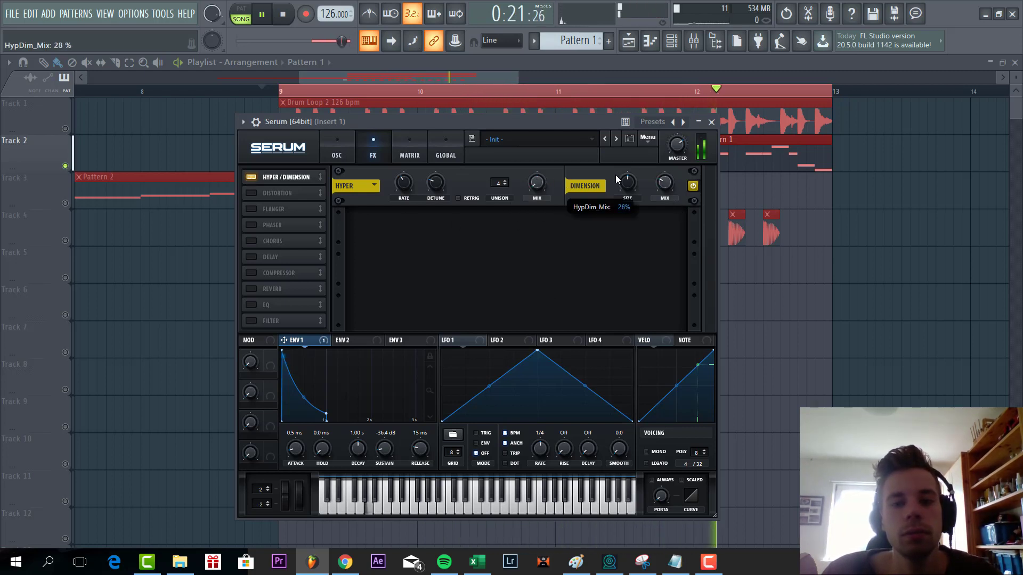
pyautogui.moveTo(615, 175); pyautogui.dragTo(608, 210)
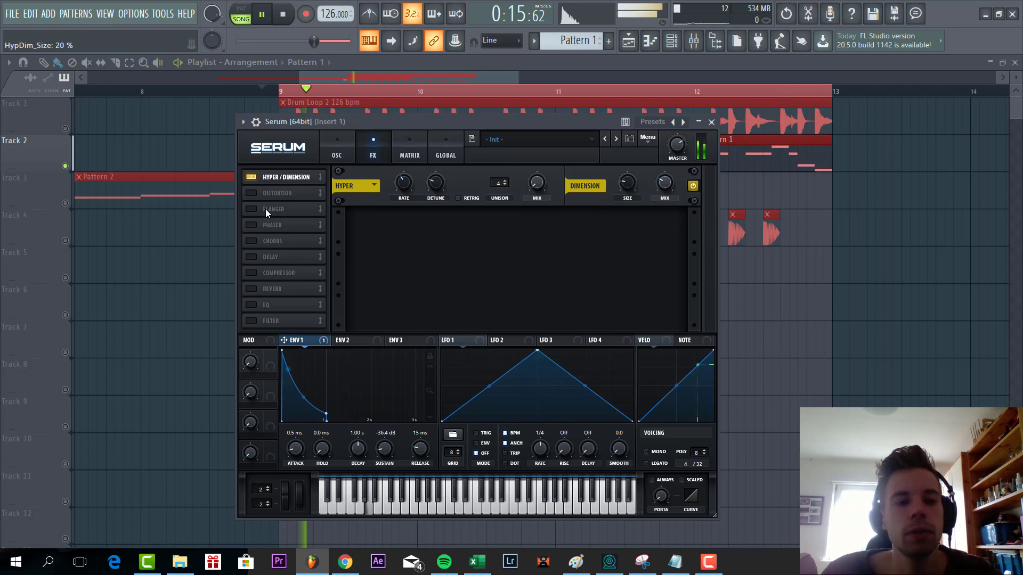
# - Enable the distortion effect in SoftClip mode with the drive at 70%
pyautogui.click(251, 191)
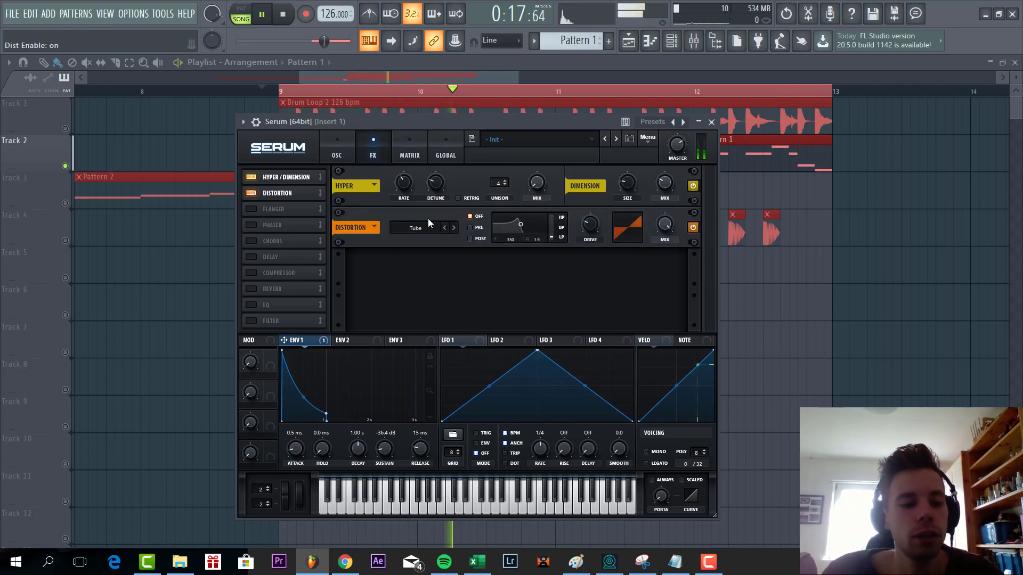
pyautogui.click(454, 227)
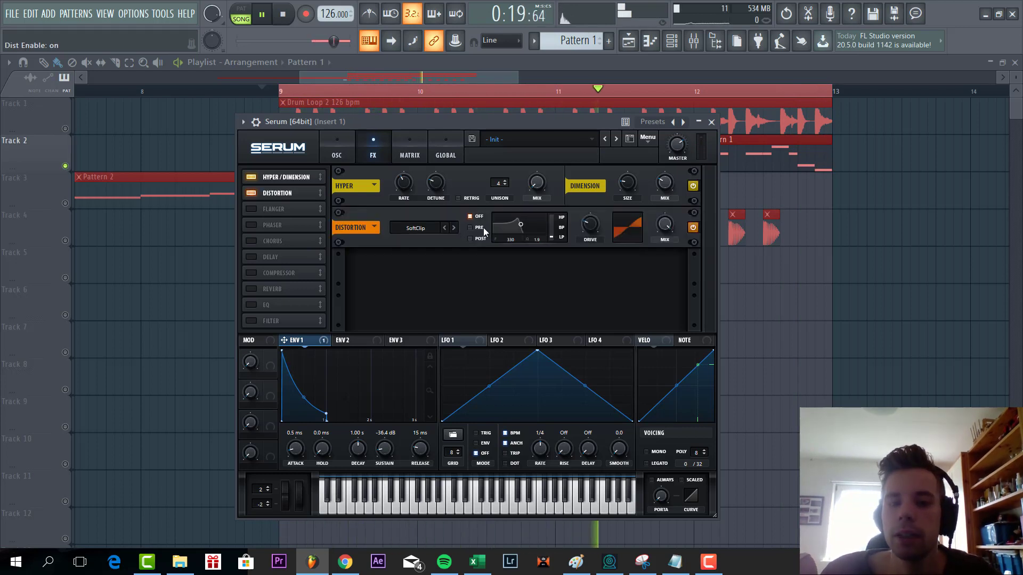
pyautogui.moveTo(588, 225); pyautogui.dragTo(602, 184)
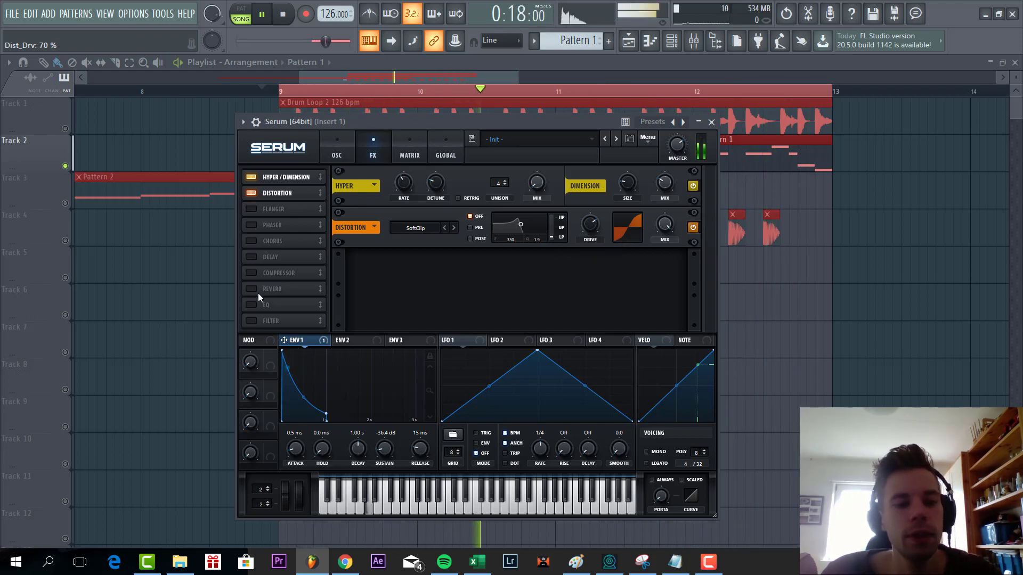
# - Enable the compressor directly after the distortion in multiband mode, with the high band at 0% and gain at 10.0 dB
pyautogui.click(251, 273)
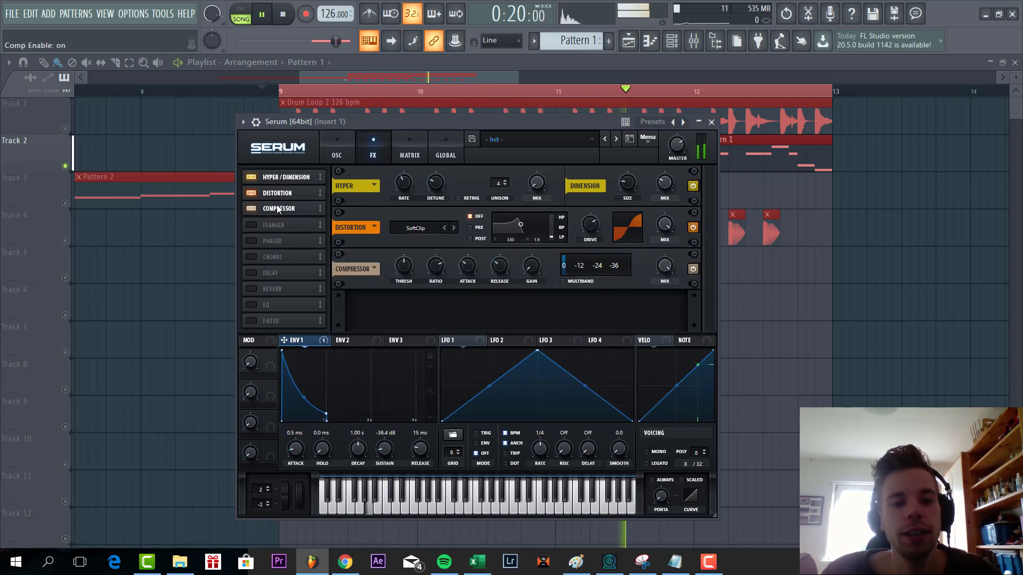
pyautogui.click(559, 283)
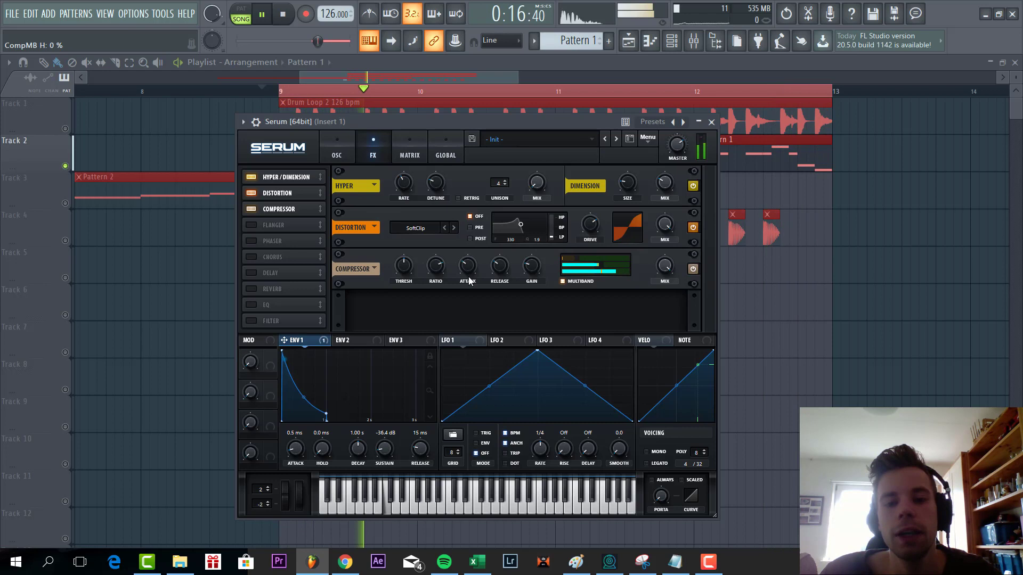
pyautogui.moveTo(524, 261); pyautogui.dragTo(525, 260)
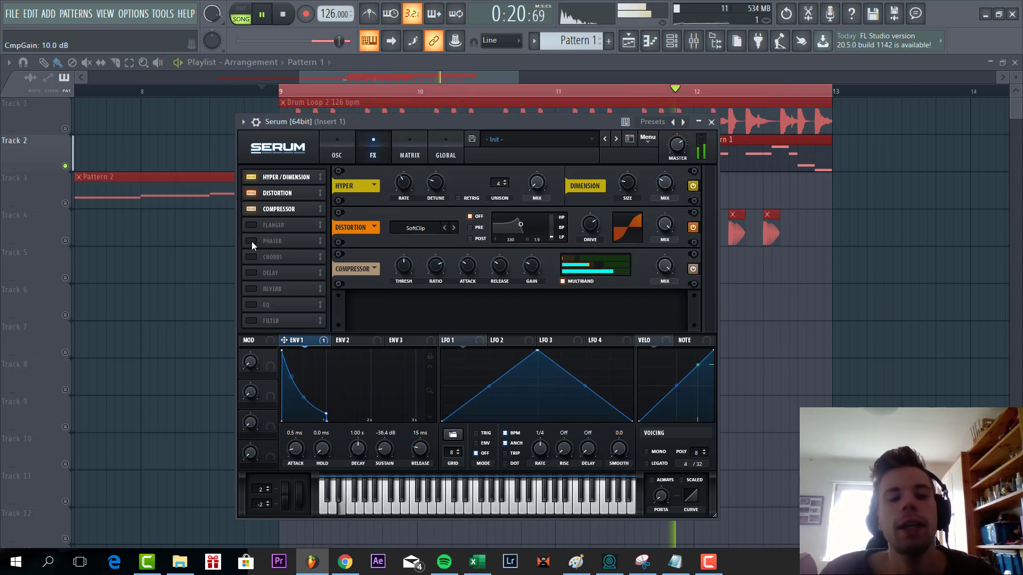
# - Enable the phaser directly after the compressor with its frequency at 3095 Hz and mix at 26%
pyautogui.click(252, 242)
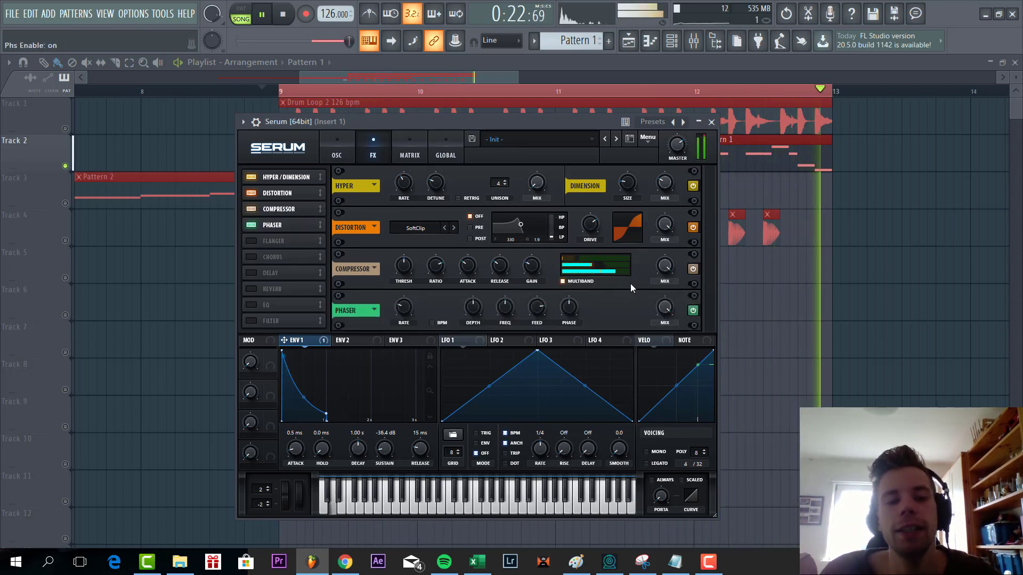
pyautogui.moveTo(508, 316); pyautogui.dragTo(499, 262)
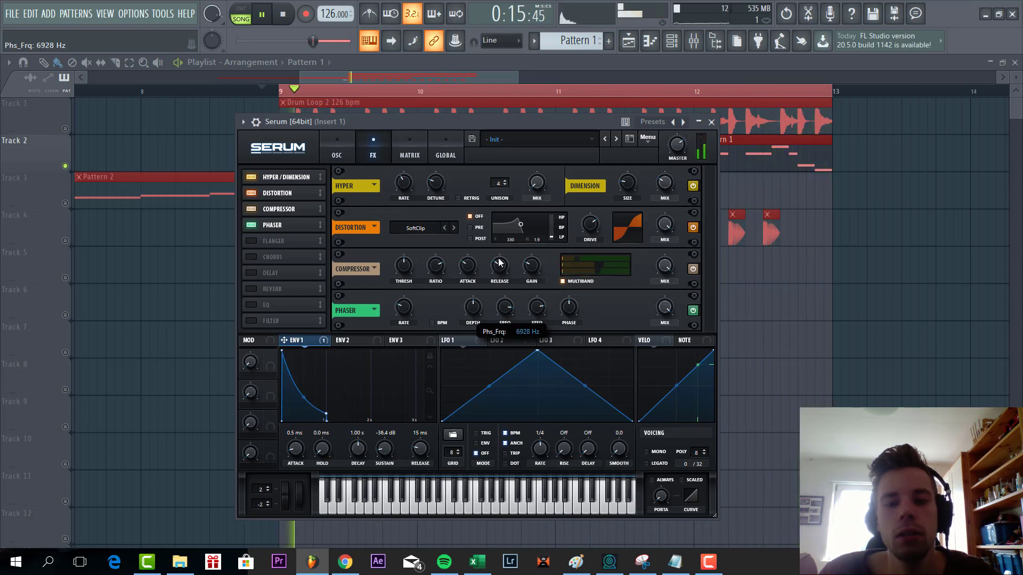
pyautogui.moveTo(669, 309); pyautogui.dragTo(647, 366)
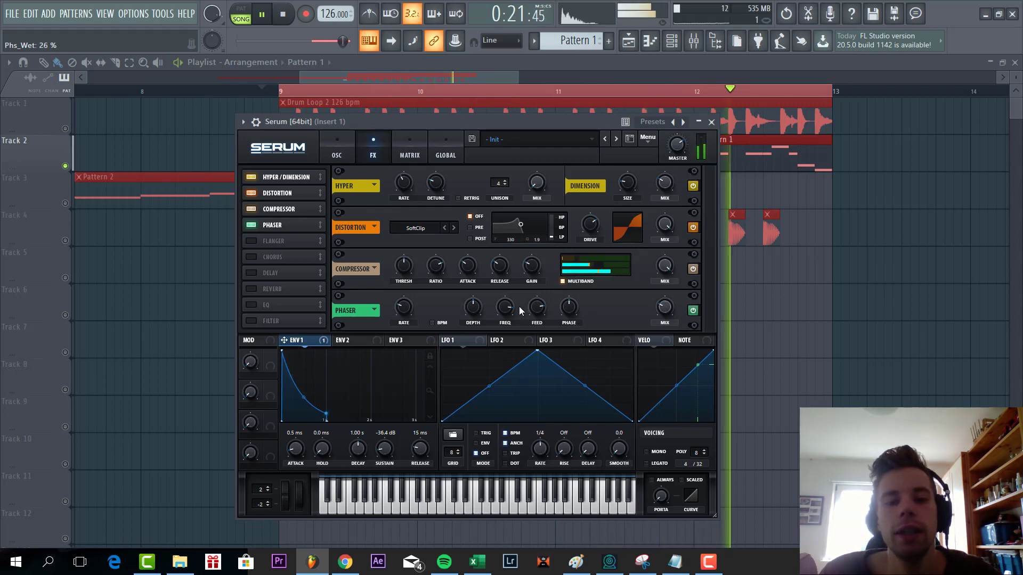
# - Set envelope 3 to 0% sustain and a 70 ms decay
pyautogui.click(408, 341)
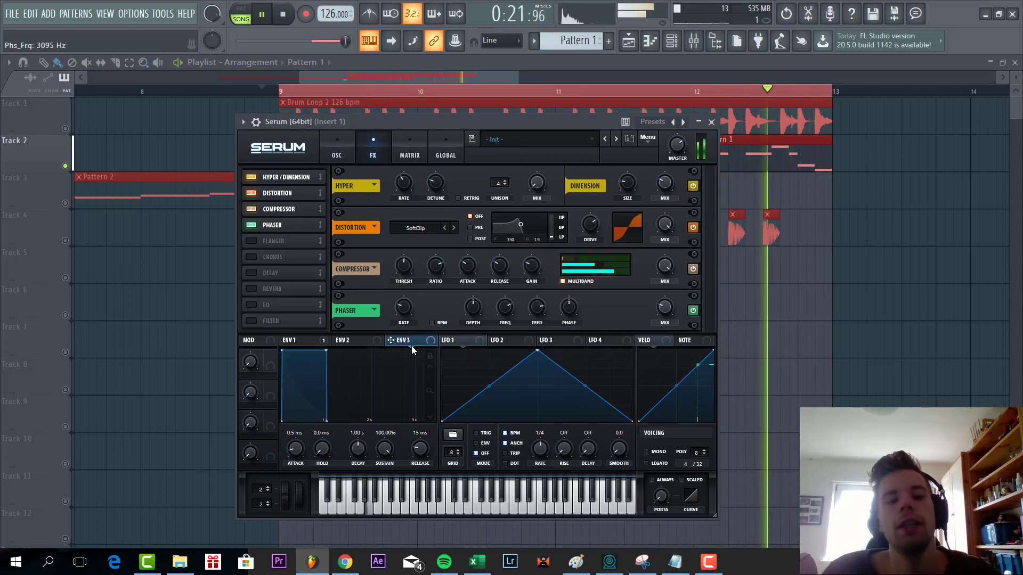
pyautogui.moveTo(387, 448); pyautogui.dragTo(348, 472)
# - Route envelope 3 to master tuning in the modulation matrix with an amount of 18, and fine-tune the envelope's decay
pyautogui.click(410, 151)
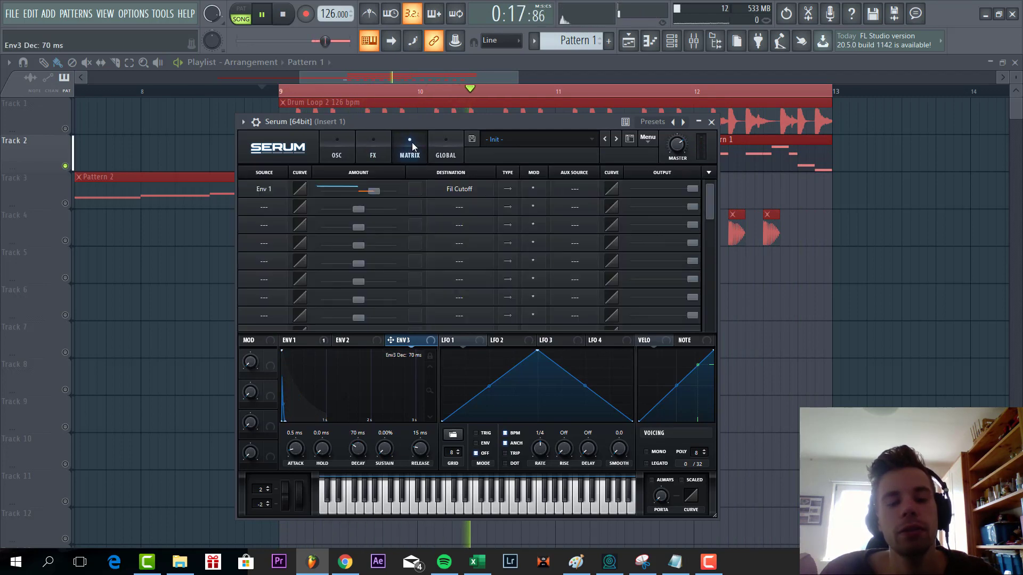
pyautogui.click(263, 209)
pyautogui.click(276, 220)
pyautogui.click(272, 209)
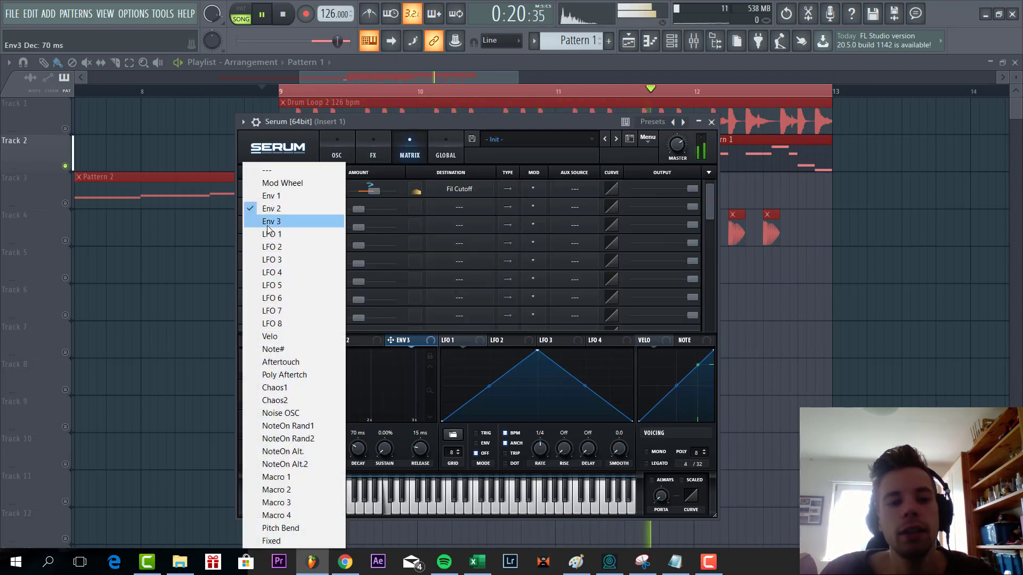
pyautogui.click(267, 226)
pyautogui.click(442, 208)
pyautogui.moveTo(457, 309)
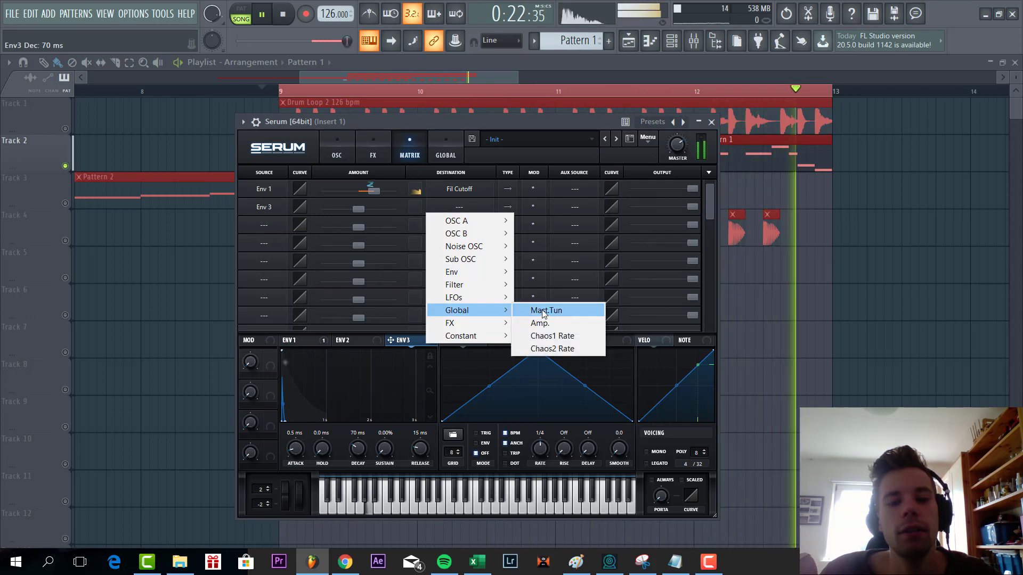
pyautogui.click(548, 308)
pyautogui.moveTo(365, 208); pyautogui.dragTo(372, 208)
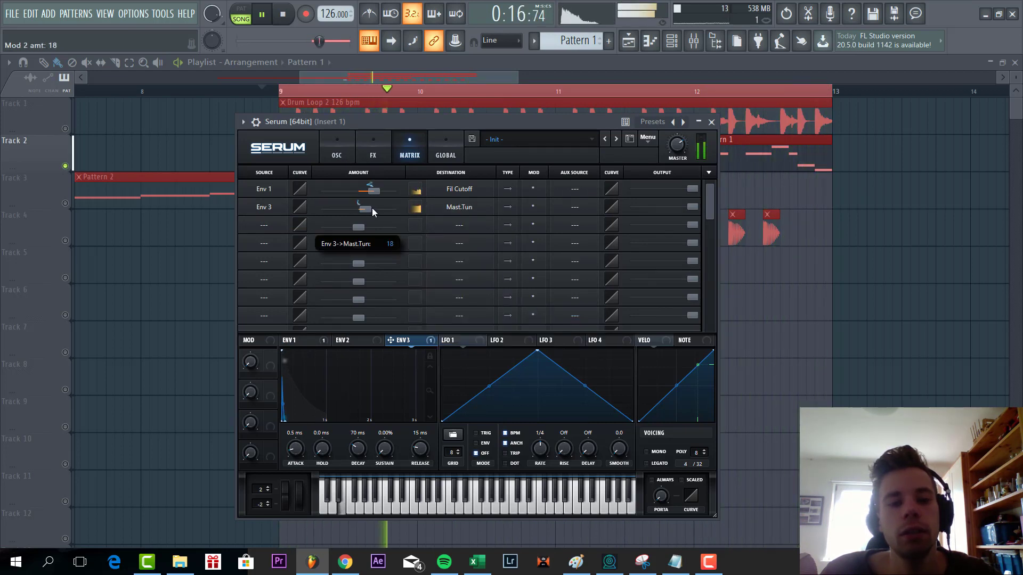
pyautogui.moveTo(358, 453)
pyautogui.mouseDown()
pyautogui.moveTo(361, 439)
pyautogui.moveTo(355, 446)
pyautogui.mouseUp()
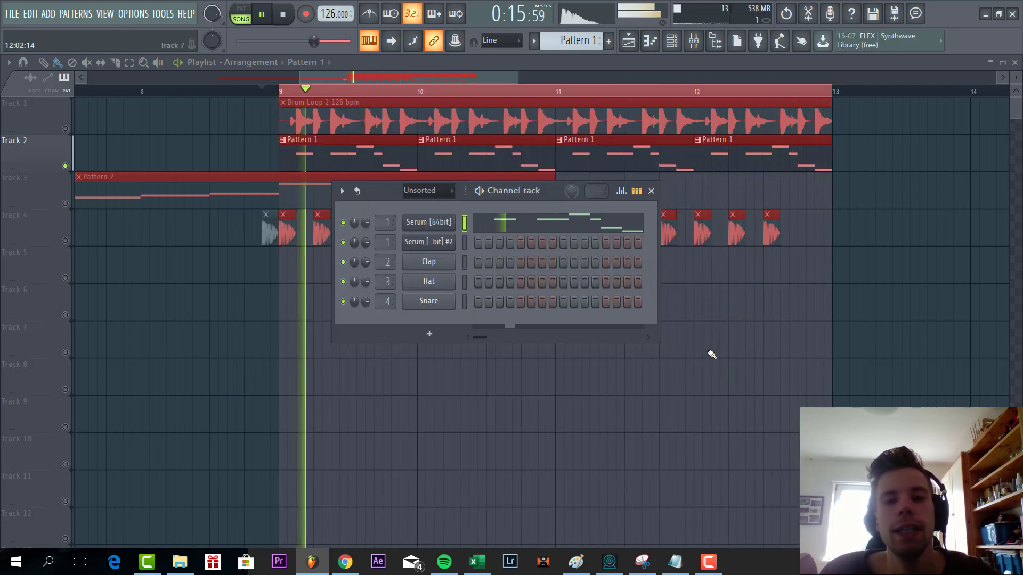
# - Solo track 3 and shorten the playlist loop so that it ends just after bar 11
pyautogui.rightClick(295, 287)
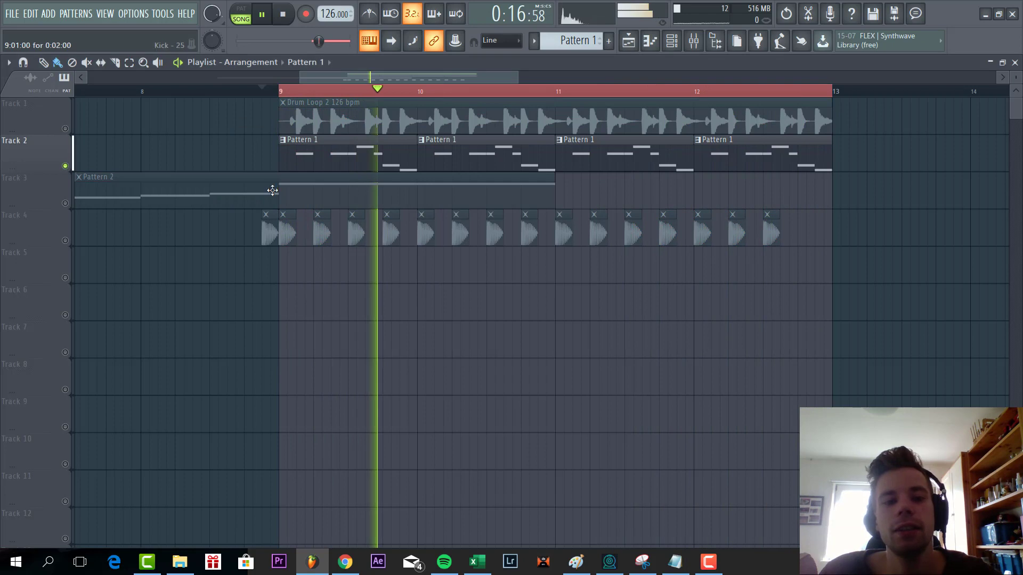
pyautogui.rightClick(74, 206)
pyautogui.rightClick(66, 204)
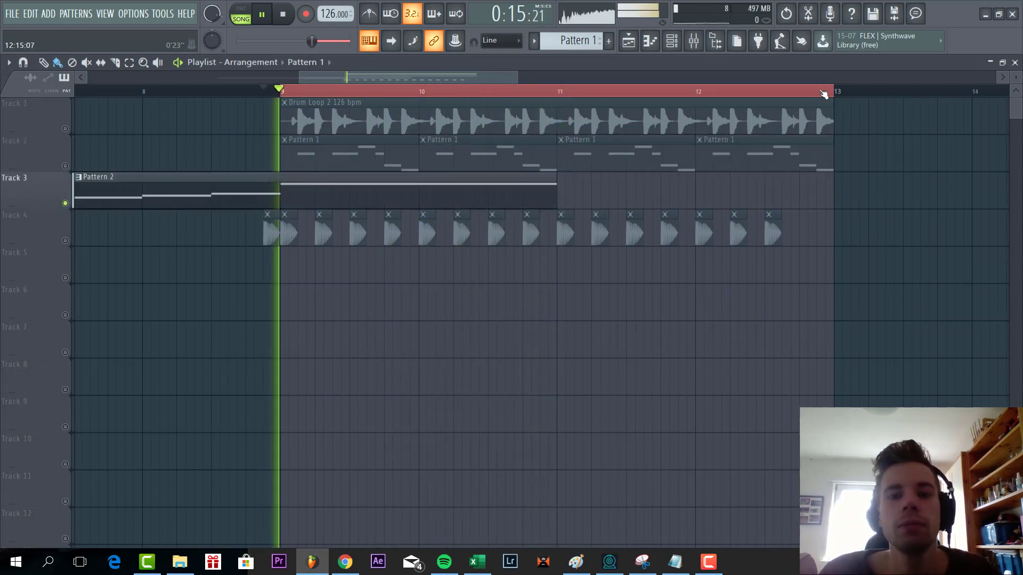
pyautogui.moveTo(824, 94); pyautogui.dragTo(595, 147)
pyautogui.moveTo(593, 92); pyautogui.dragTo(577, 92)
pyautogui.rightClick(593, 187)
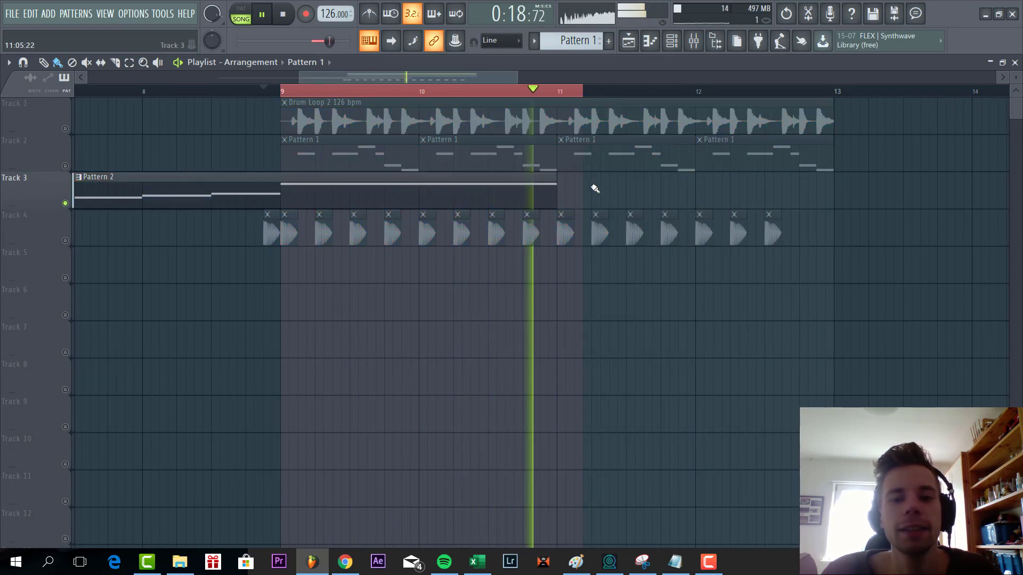
# - Open the second Serum instance used by Pattern 2 and reset it to the init preset
pyautogui.doubleClick(525, 181)
pyautogui.click(650, 166)
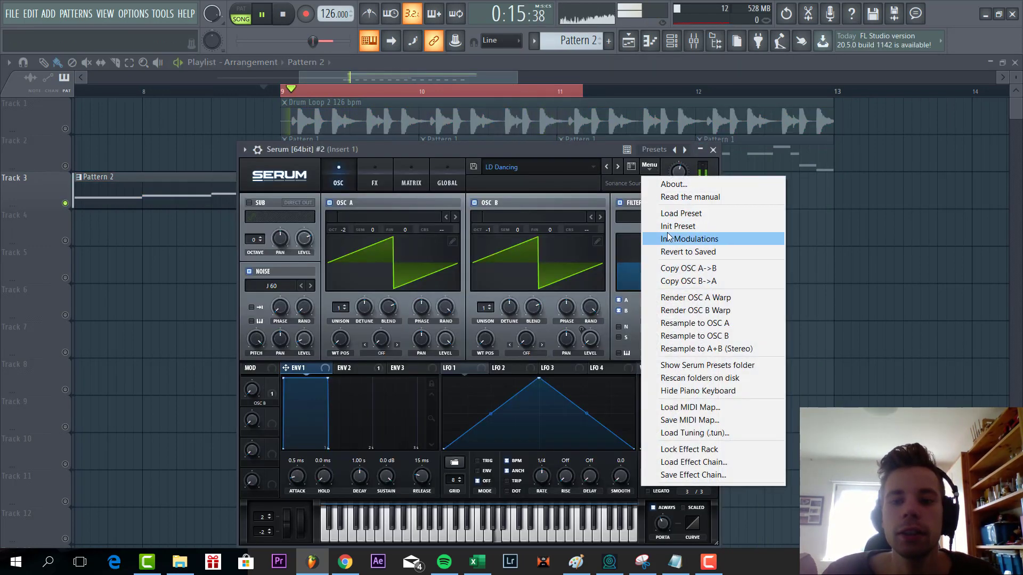
pyautogui.click(671, 230)
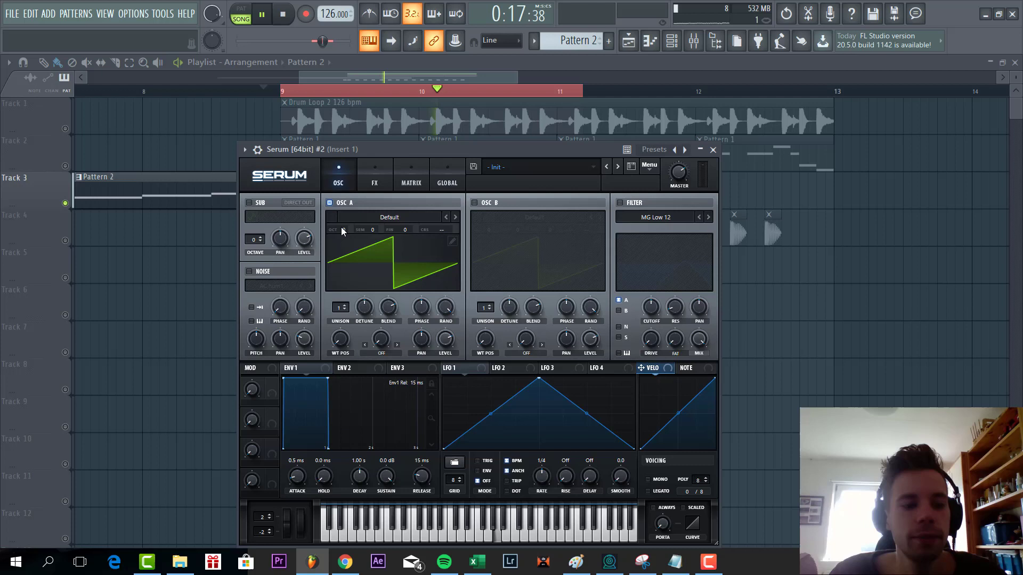
# - Set oscillator A to octave -2 and enable oscillator B at octave -1
pyautogui.scroll(-1, 342, 228)
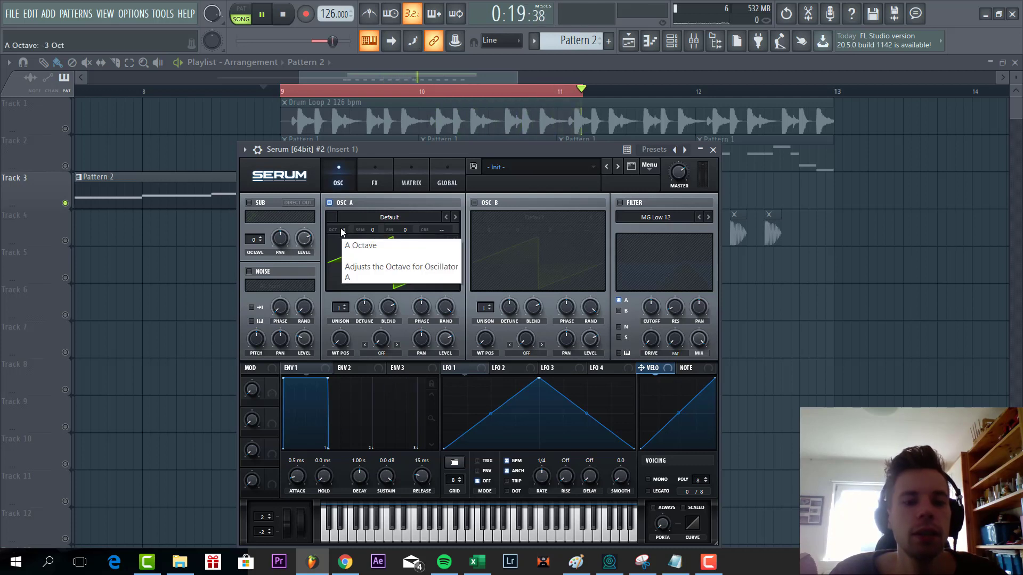
pyautogui.click(474, 202)
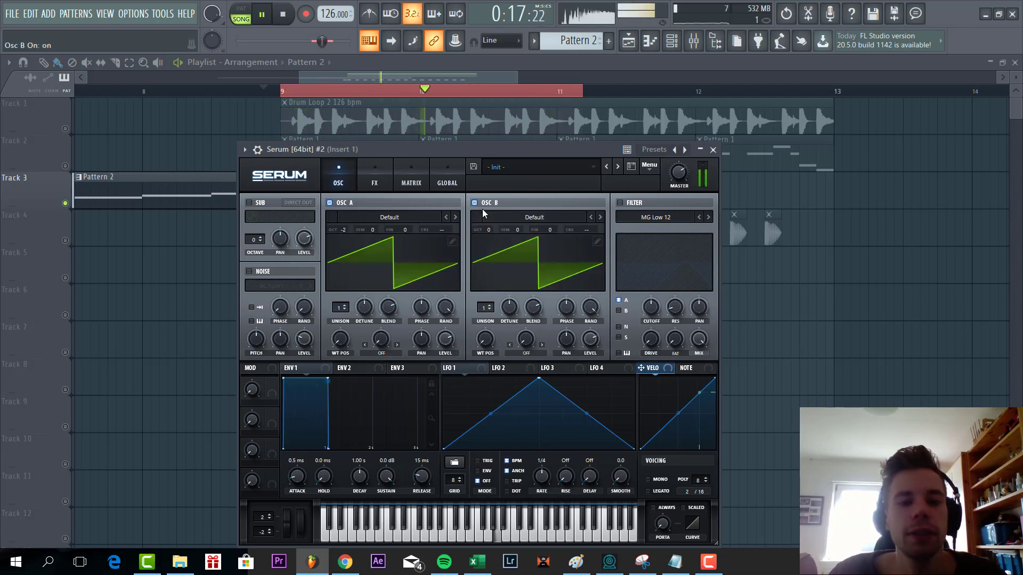
pyautogui.scroll(-1, 491, 227)
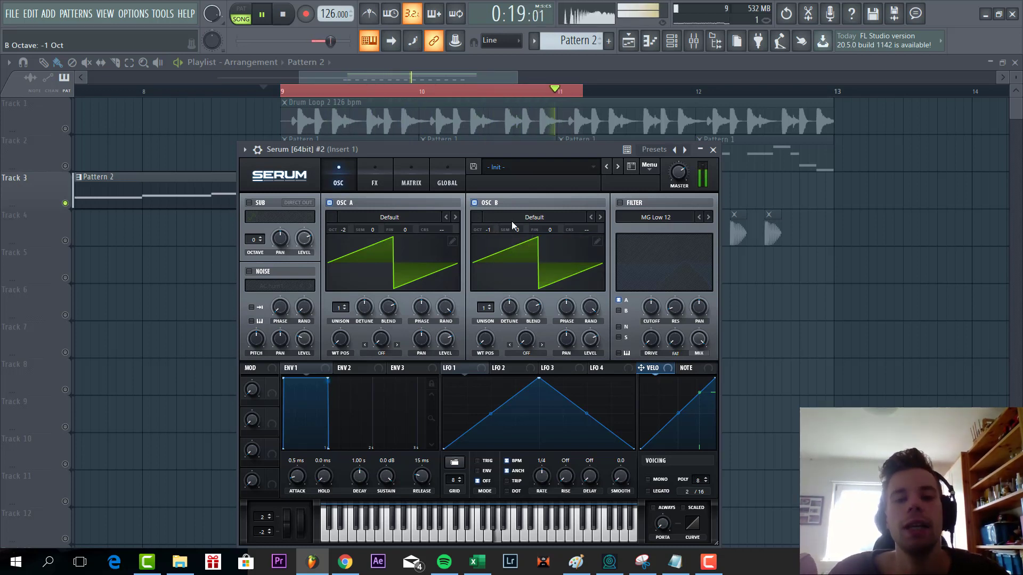
# - Enable a Band 24 filter on both oscillators, with the cutoff at 1011 Hz and some added drive
pyautogui.click(620, 203)
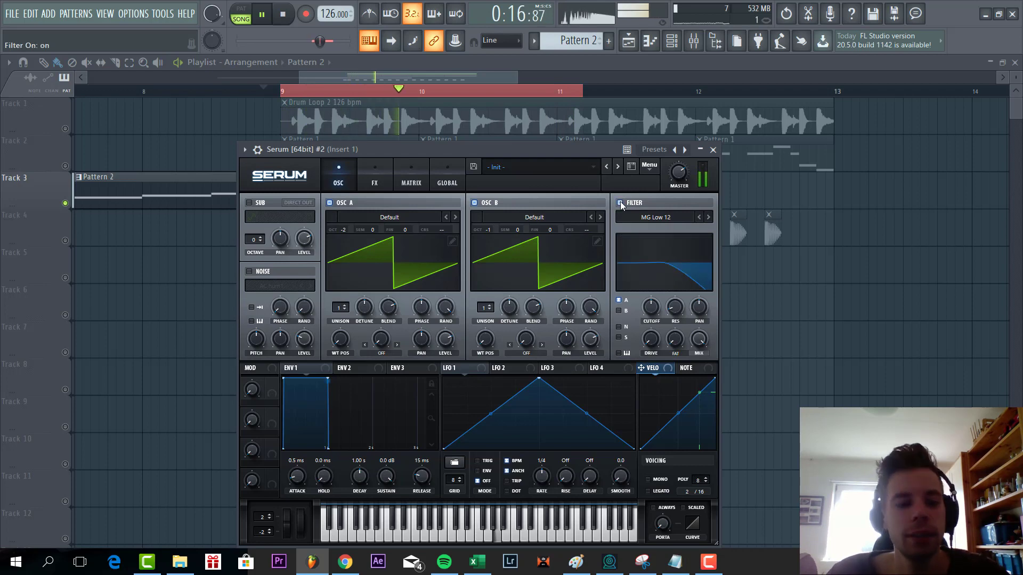
pyautogui.click(660, 217)
pyautogui.moveTo(651, 230)
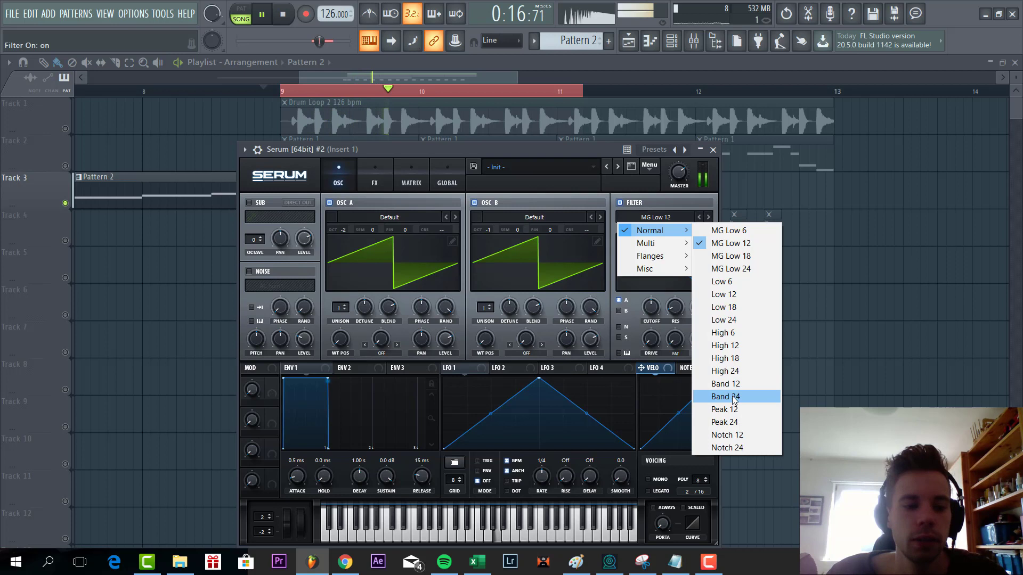
pyautogui.click(735, 400)
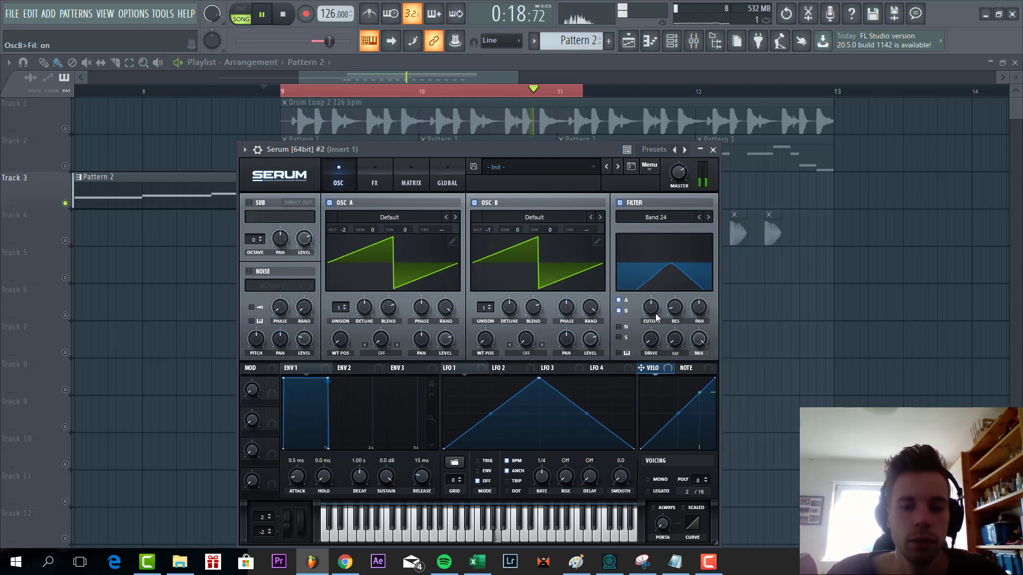
pyautogui.moveTo(657, 317); pyautogui.dragTo(655, 306)
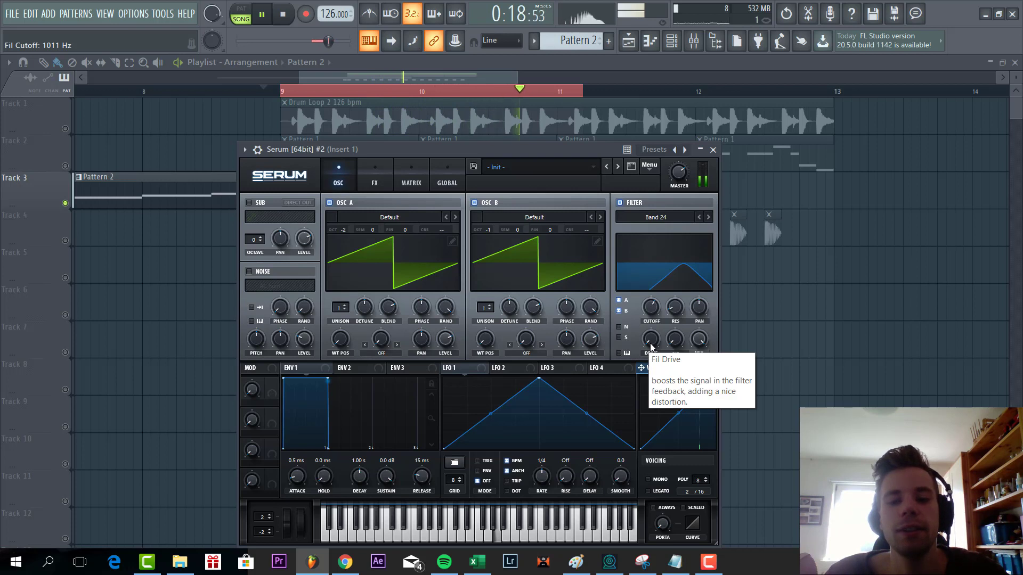
pyautogui.moveTo(651, 347); pyautogui.dragTo(683, 282)
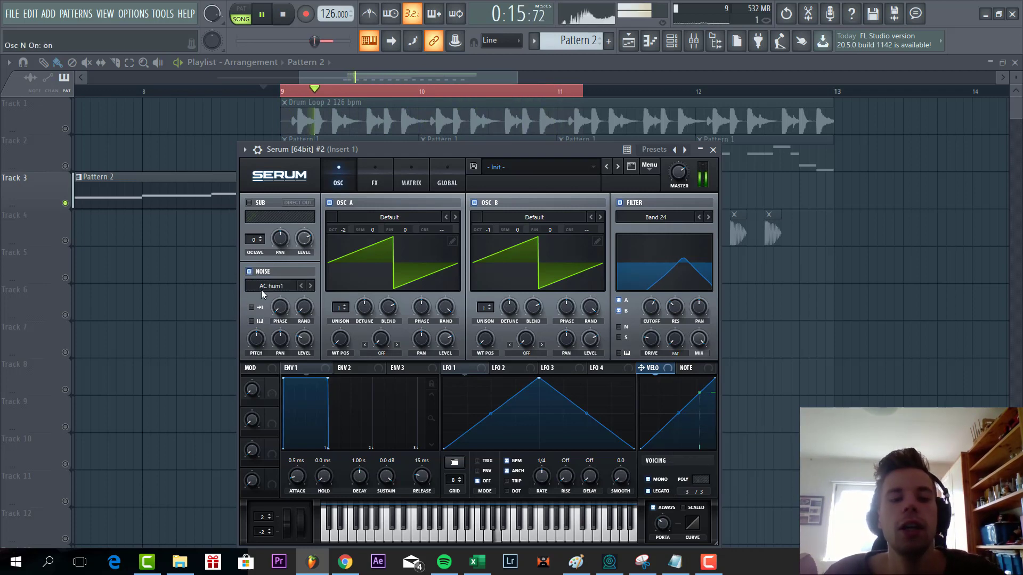
# - Load the Analog noise J 60 into the noise oscillator and set its level to 10%
pyautogui.click(261, 289)
pyautogui.moveTo(324, 28)
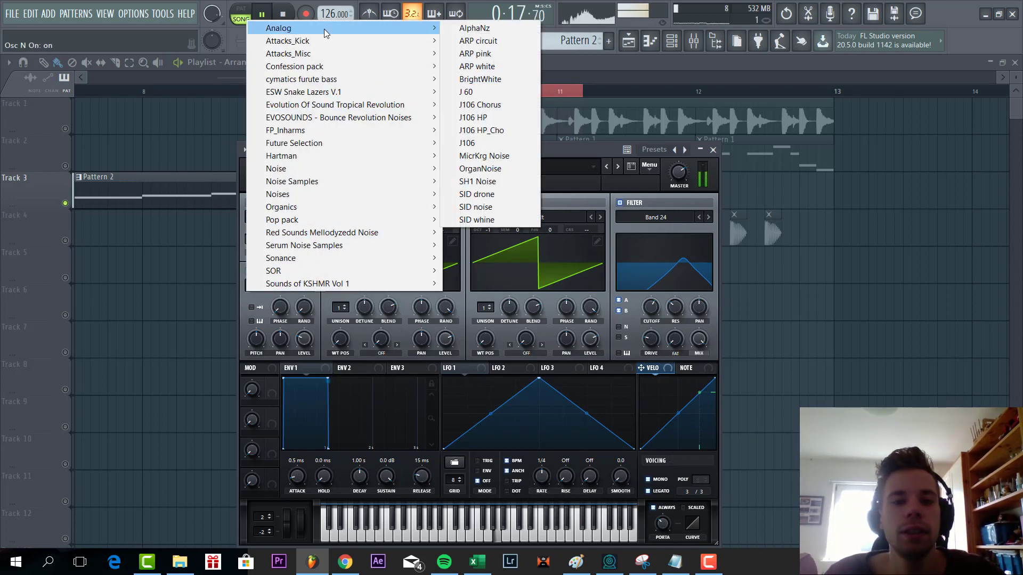
pyautogui.click(466, 91)
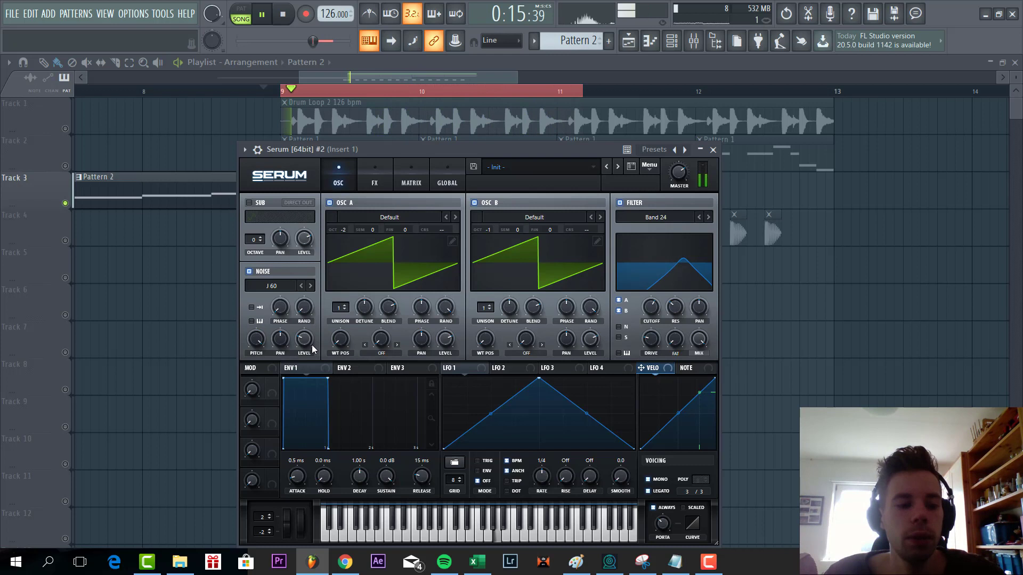
pyautogui.moveTo(307, 342); pyautogui.dragTo(307, 354)
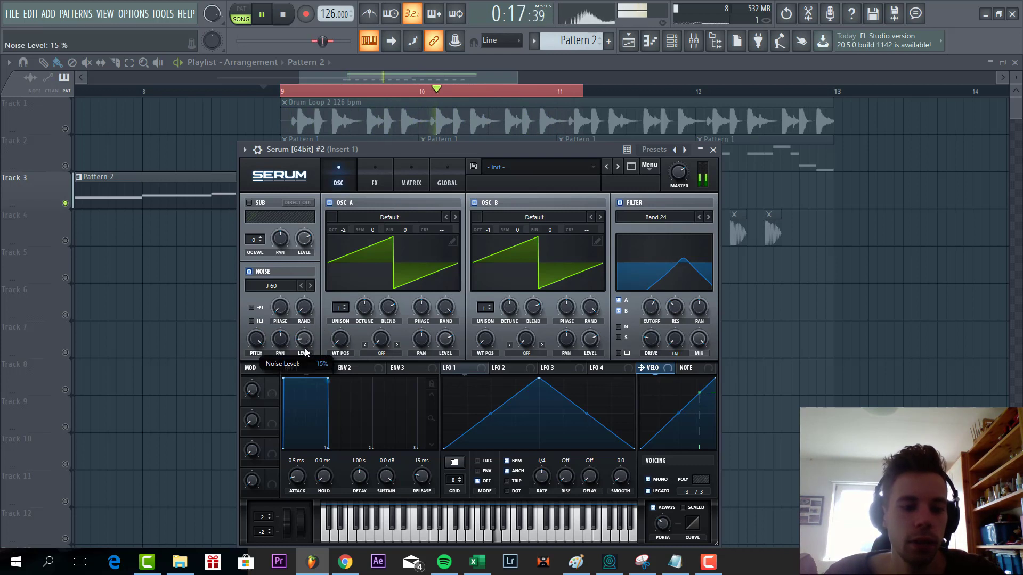
pyautogui.moveTo(306, 354); pyautogui.dragTo(307, 357)
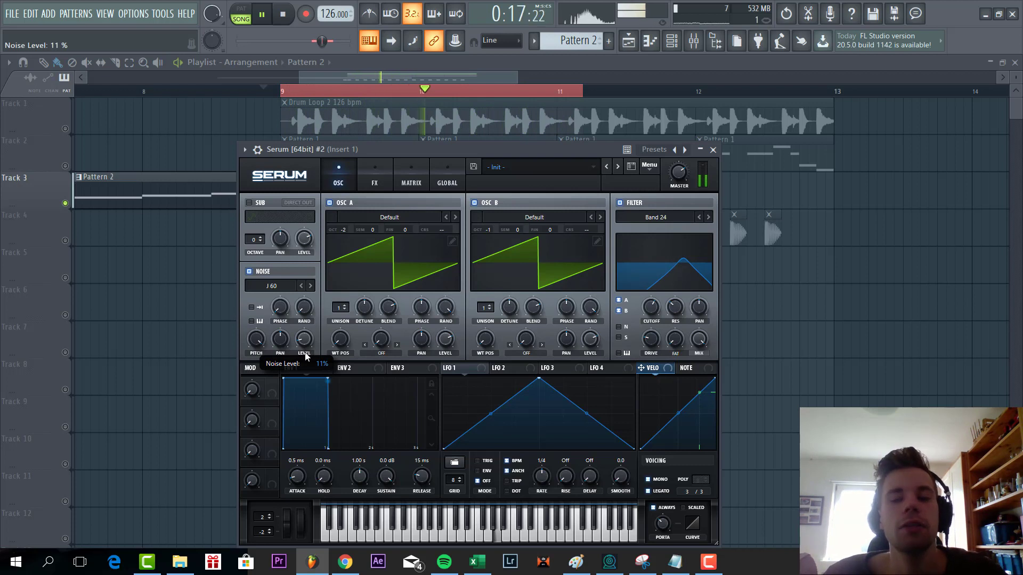
# - Enable distortion as the first effect in Sin Fold mode with the drive at 63%
pyautogui.click(378, 168)
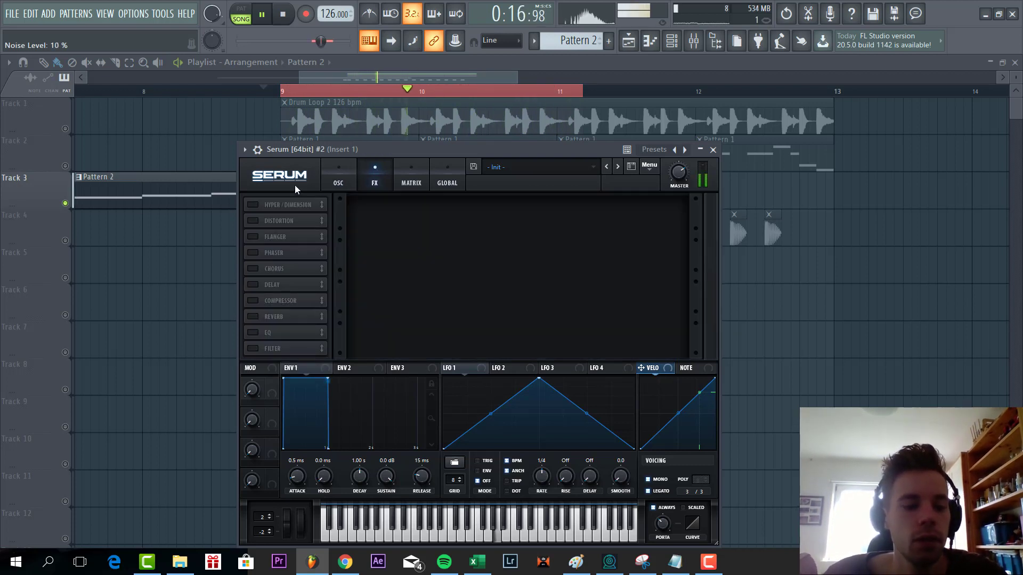
pyautogui.click(256, 220)
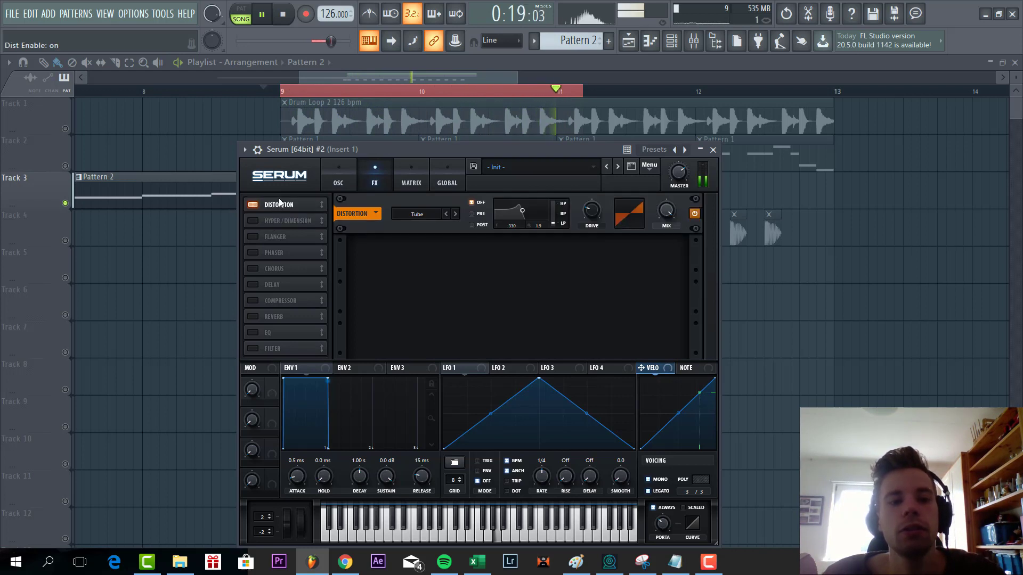
pyautogui.click(417, 214)
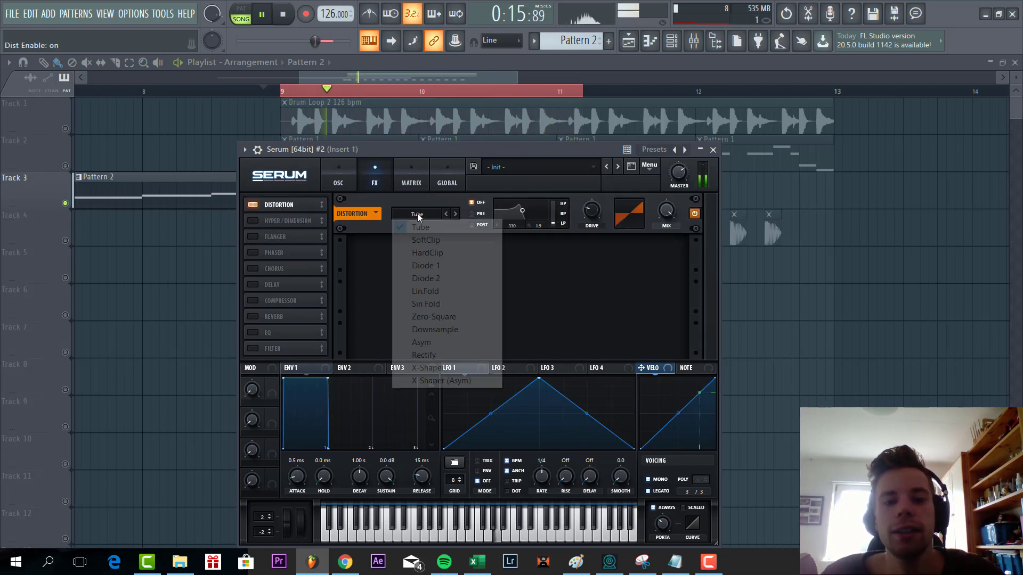
pyautogui.click(461, 303)
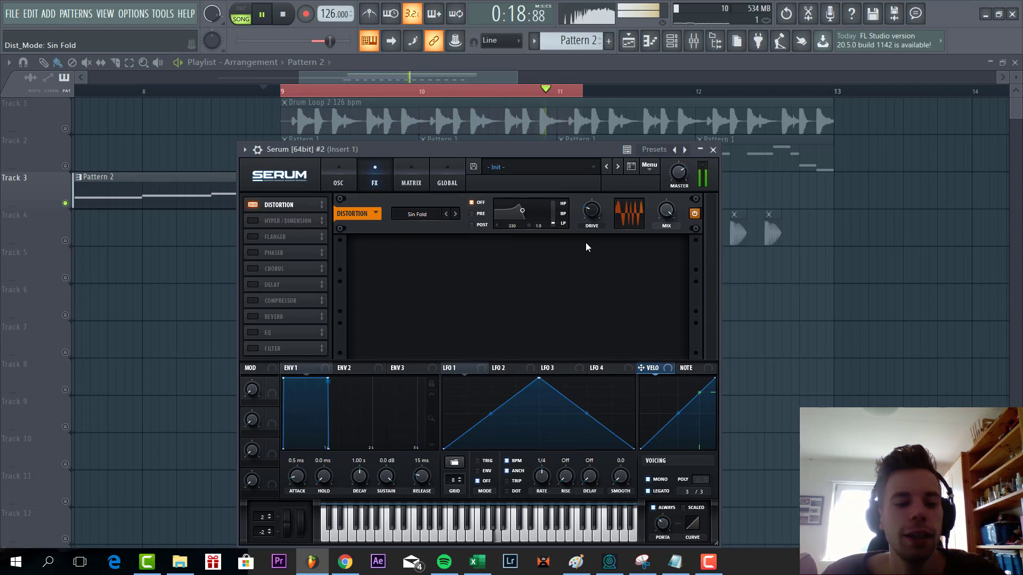
pyautogui.moveTo(591, 211); pyautogui.dragTo(605, 169)
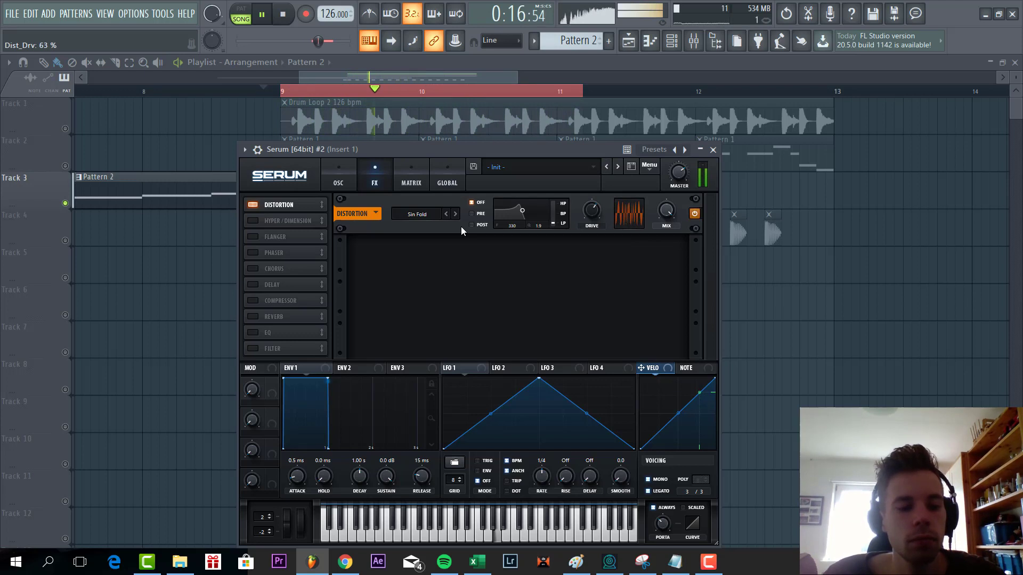
# - Enable Hyper/Dimension after the distortion, with the hyper mix at 0%, a raised dimension mix and the dimension size at 38%
pyautogui.click(254, 220)
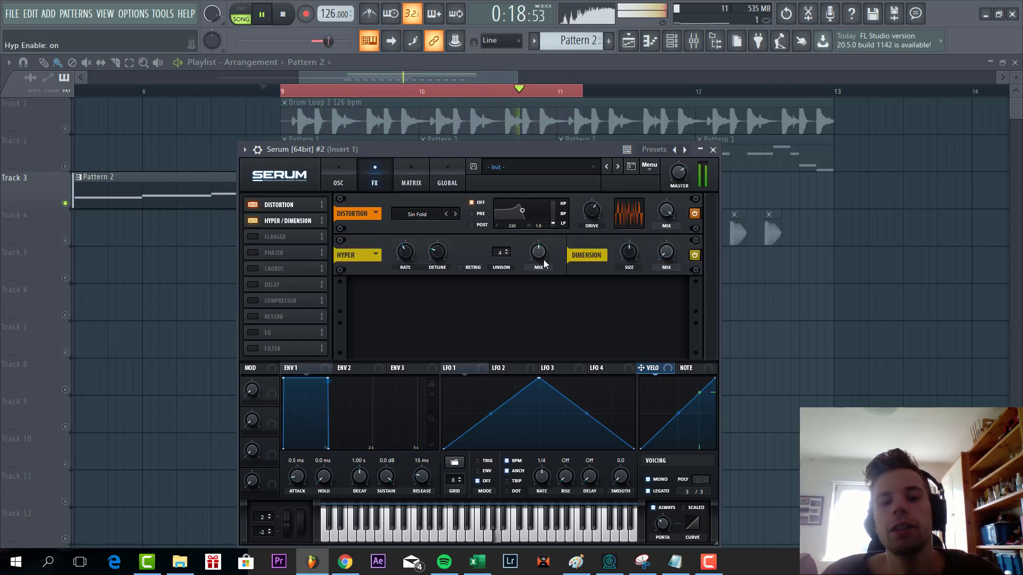
pyautogui.moveTo(543, 262); pyautogui.dragTo(562, 383)
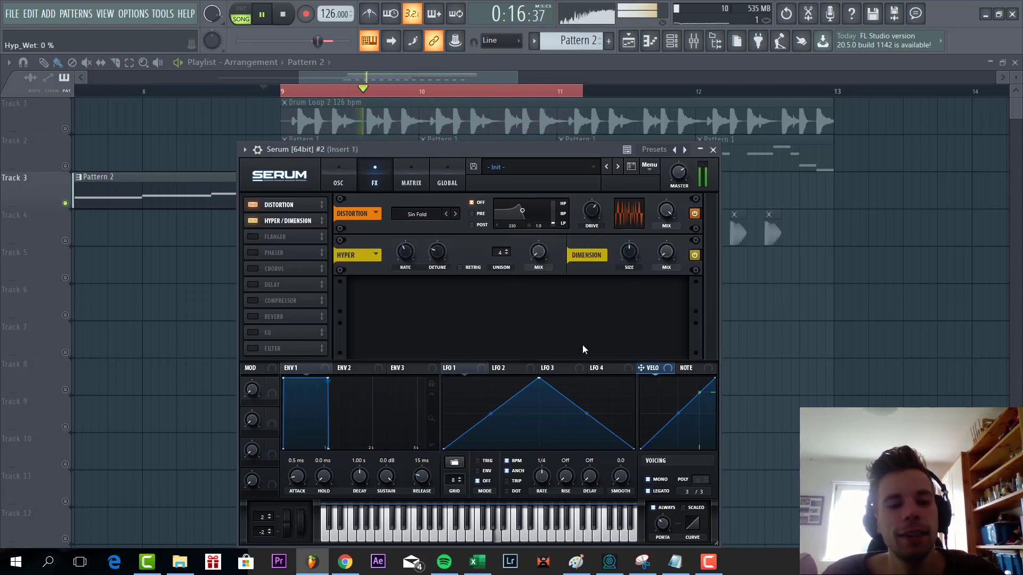
pyautogui.moveTo(665, 254); pyautogui.dragTo(628, 274)
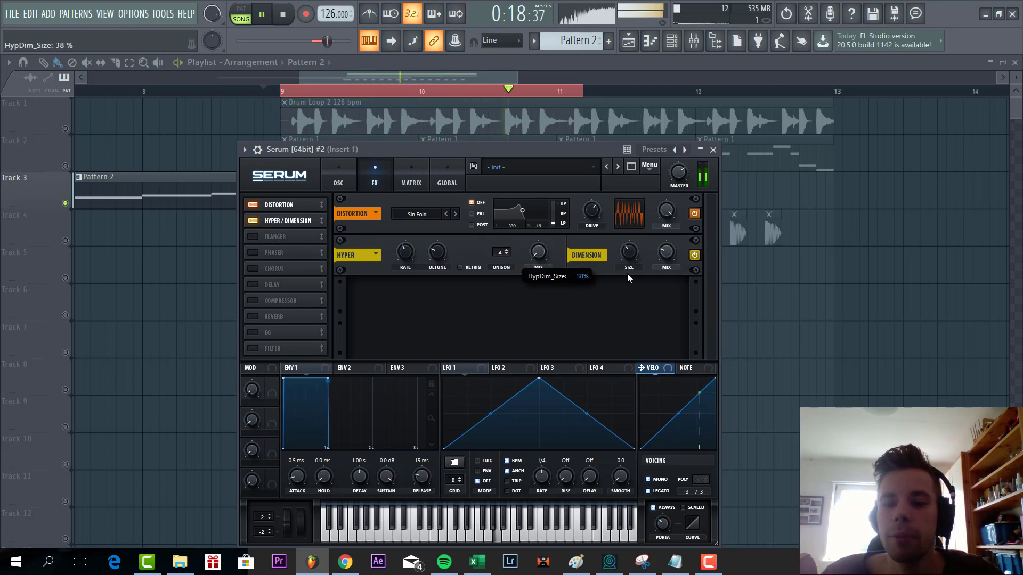
# - Enable the phaser with its feedback at 34%, frequency at 161 Hz and mix at 68%
pyautogui.click(253, 253)
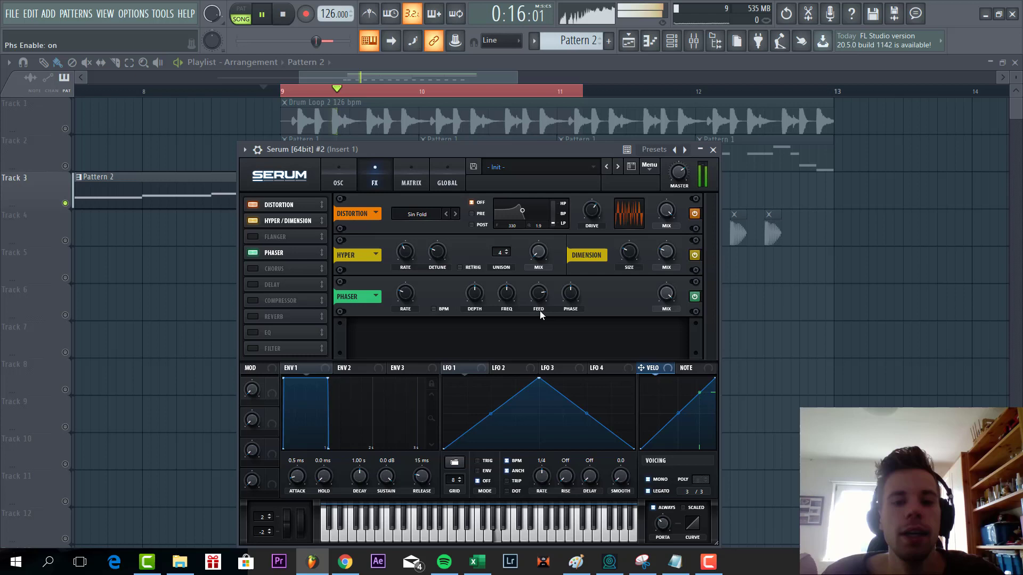
pyautogui.moveTo(539, 316)
pyautogui.moveTo(537, 314); pyautogui.dragTo(533, 334)
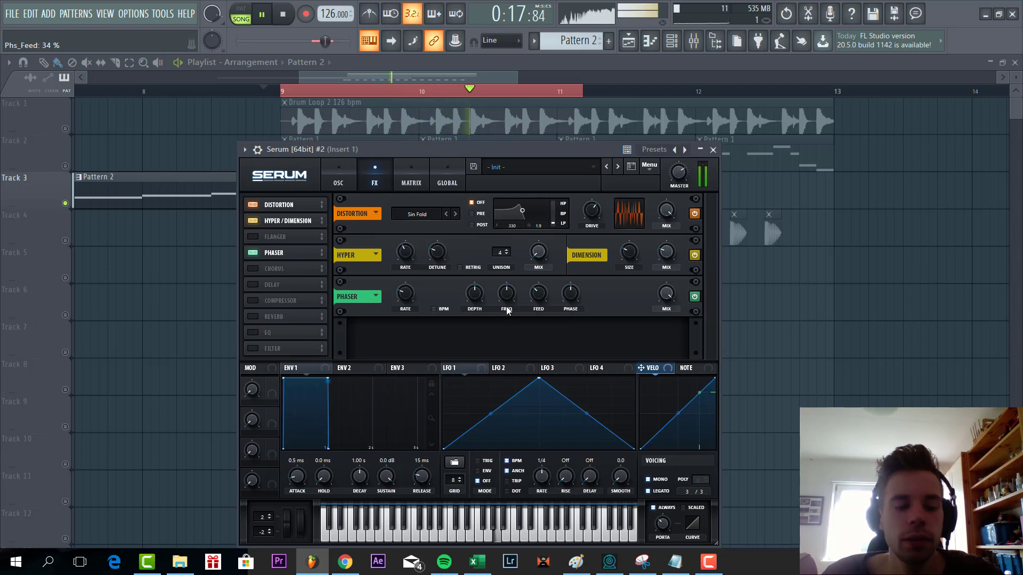
pyautogui.moveTo(505, 316)
pyautogui.moveTo(505, 316); pyautogui.dragTo(506, 326)
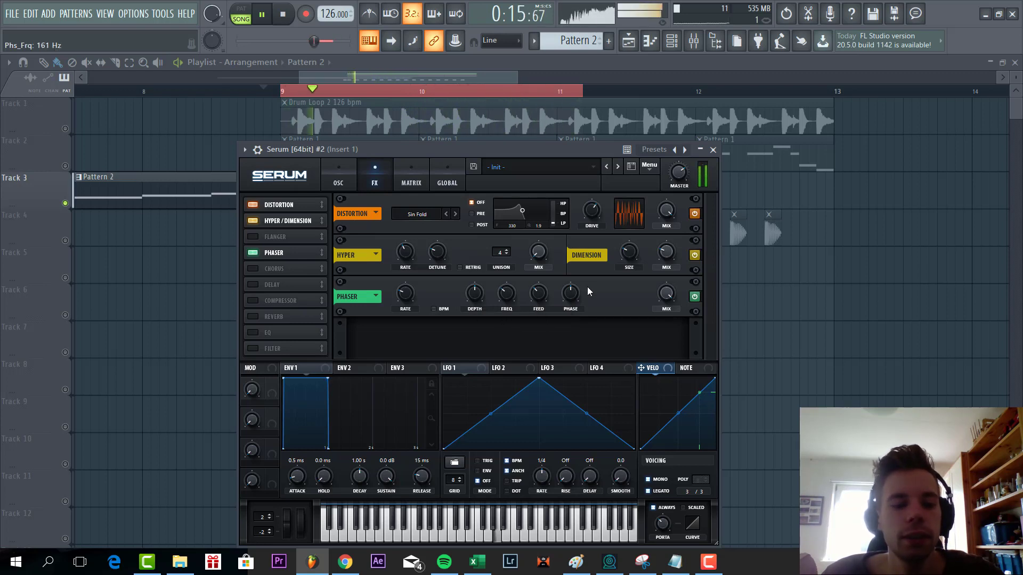
pyautogui.moveTo(658, 288); pyautogui.dragTo(660, 339)
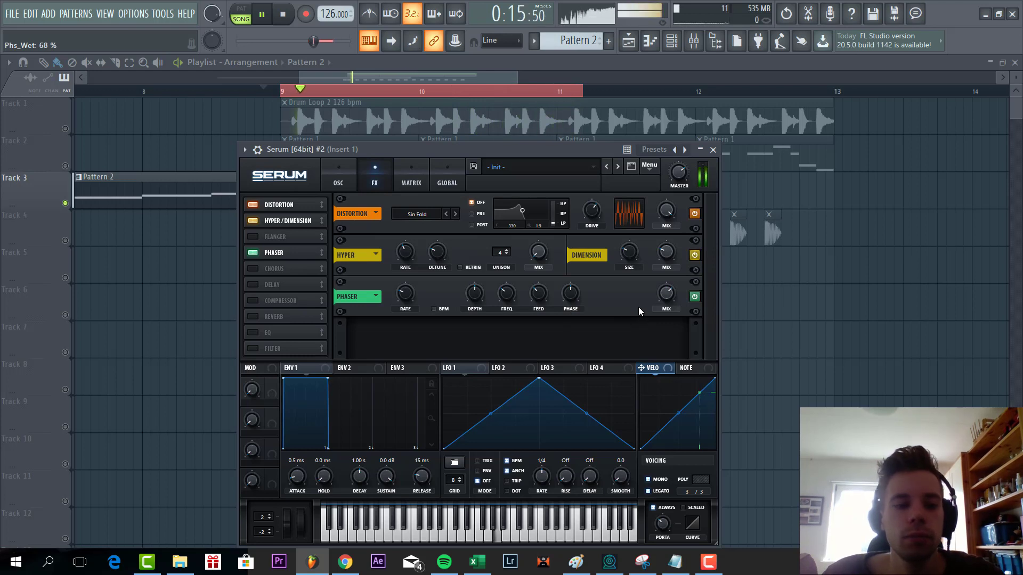
# - Enable the chorus effect after the phaser with its low-pass filter at 20000 Hz
pyautogui.click(254, 269)
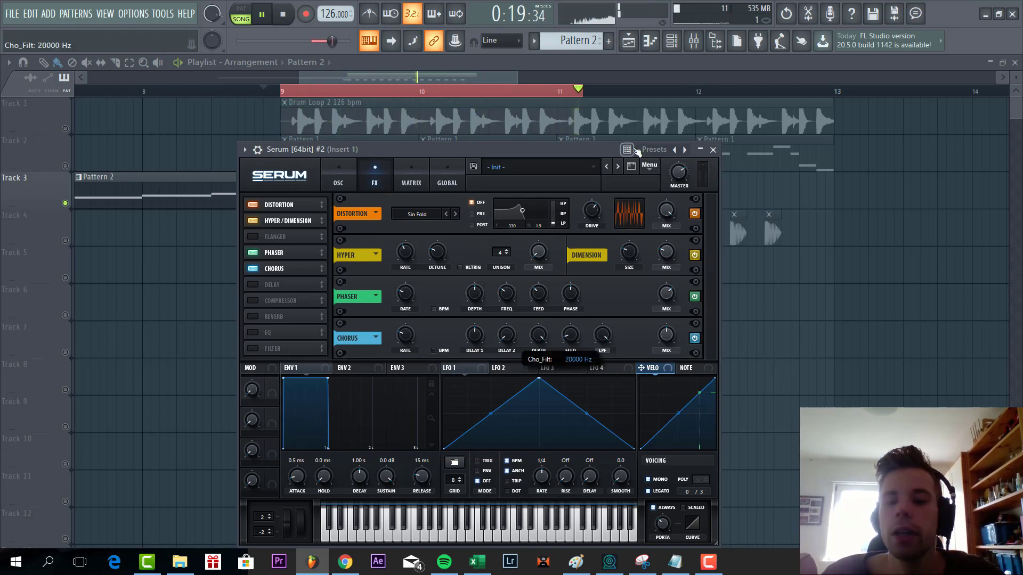
# - Set the chorus mix to 28% and enable the EQ directly after the chorus, with its high band as Peak at 1.5 dB gain
pyautogui.moveTo(670, 348)
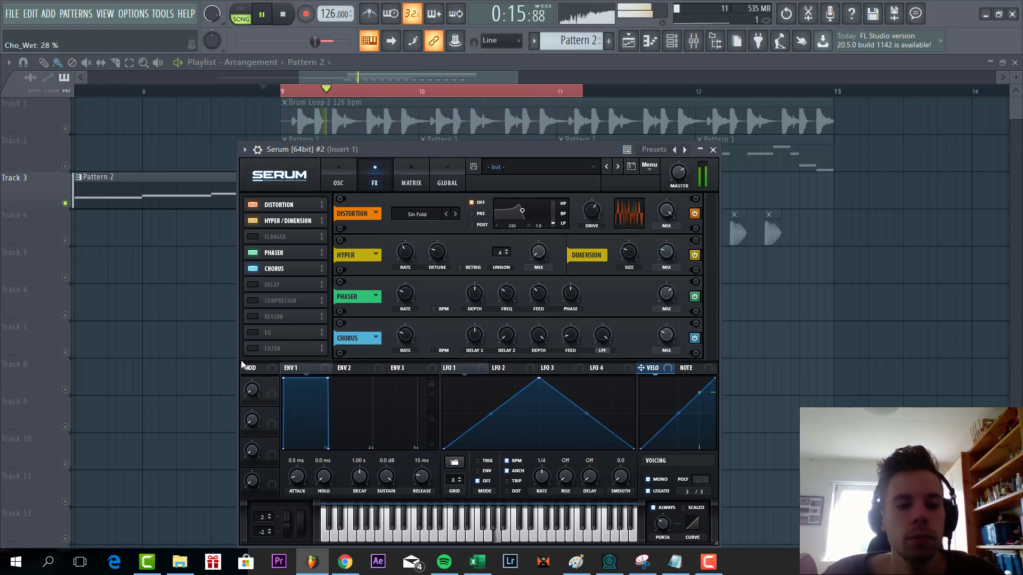
pyautogui.click(256, 337)
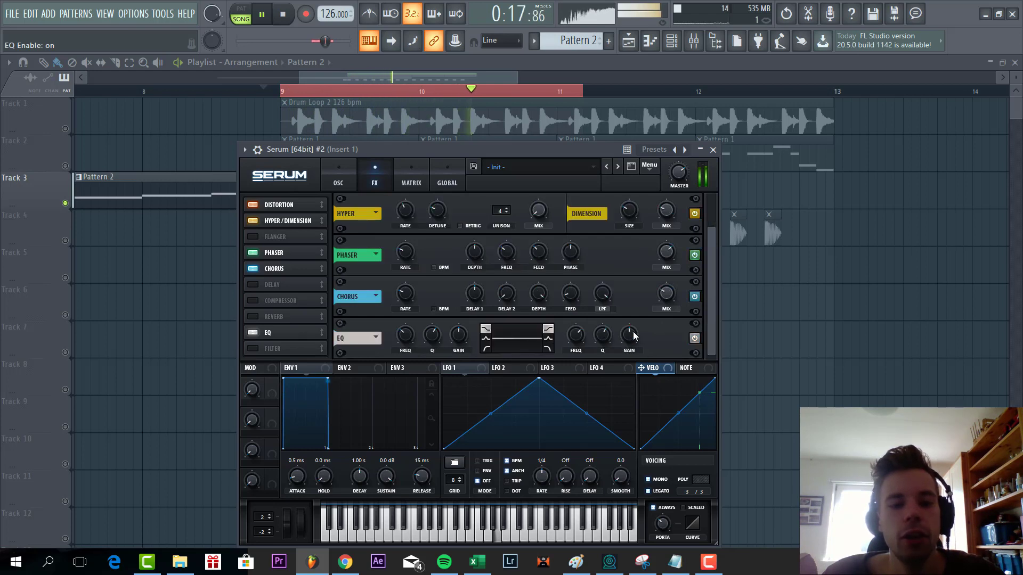
pyautogui.click(548, 339)
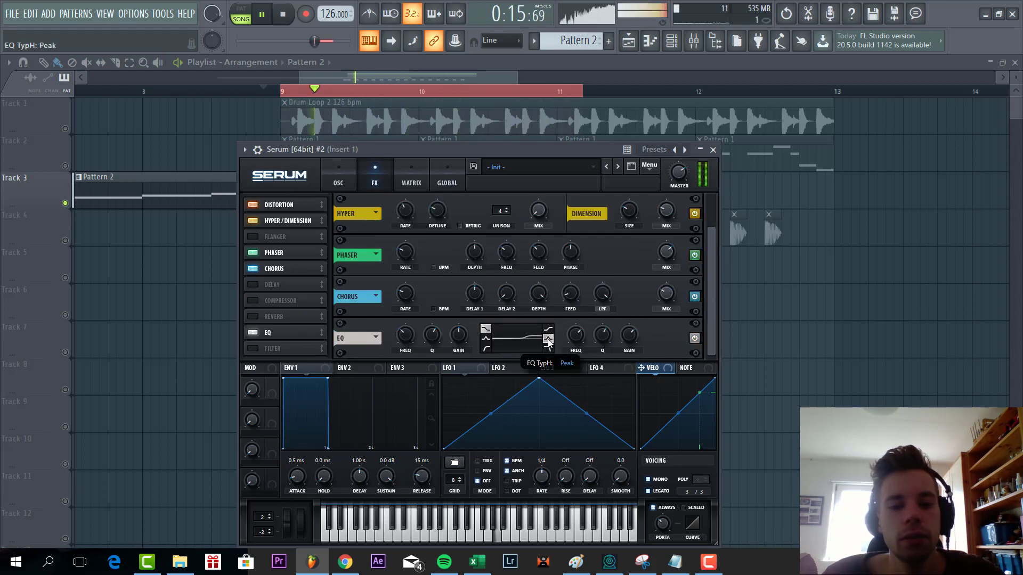
pyautogui.moveTo(575, 336); pyautogui.dragTo(622, 351)
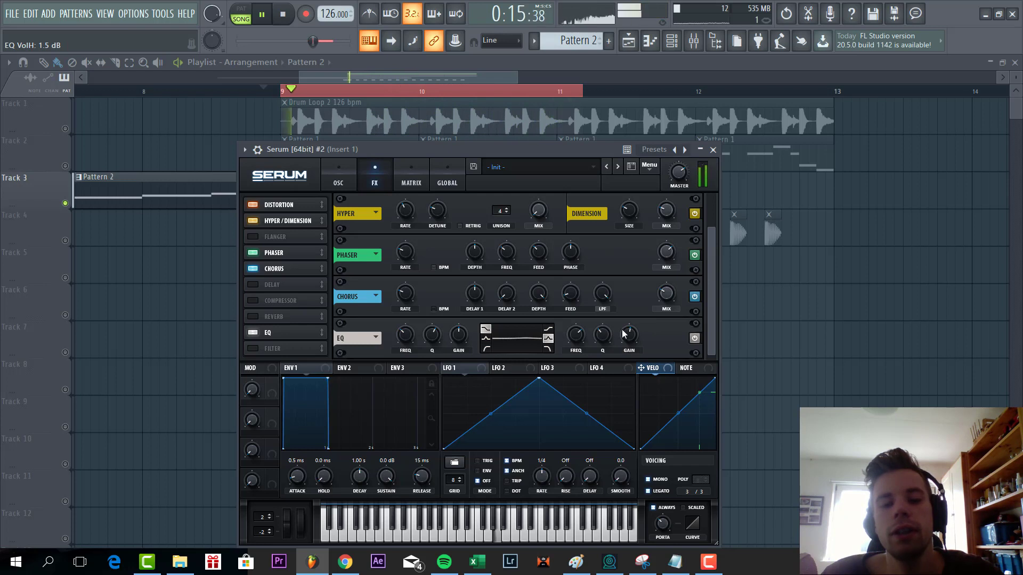
pyautogui.moveTo(264, 337); pyautogui.dragTo(289, 289)
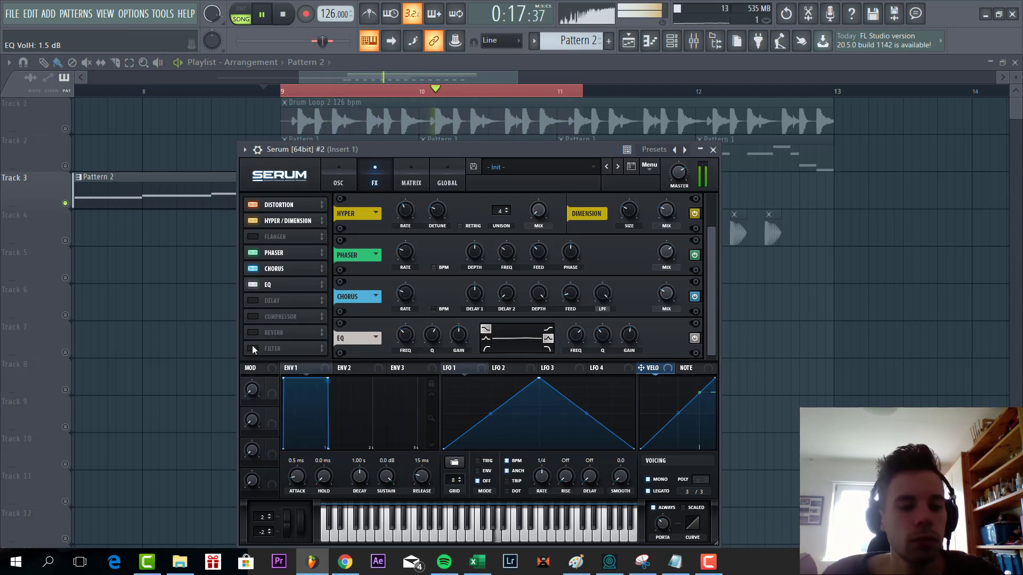
# - Enable the delay after the EQ in ping-pong mode, with its filter frequency raised to about 16890 Hz and the mix at 19%
pyautogui.click(257, 300)
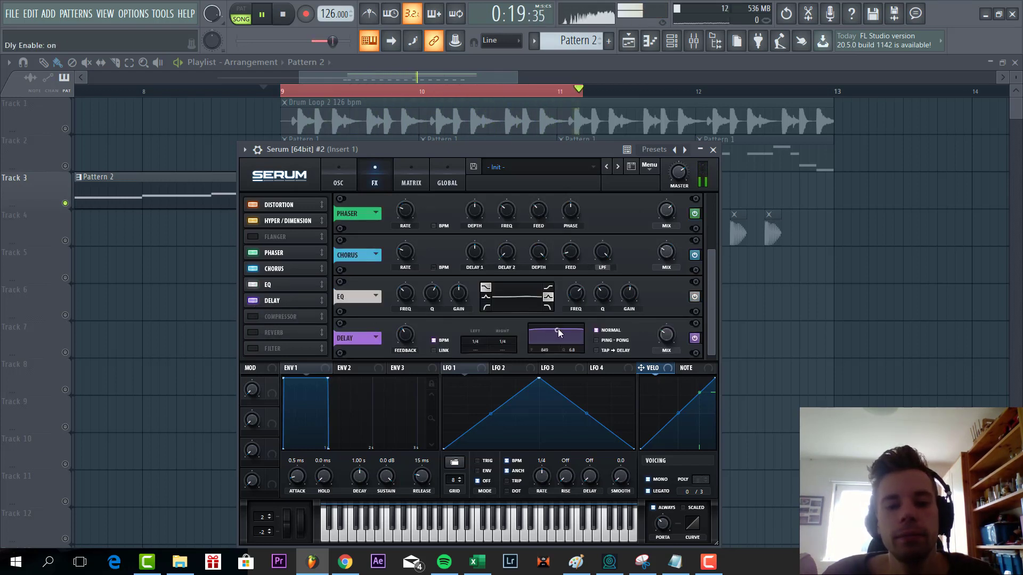
pyautogui.moveTo(557, 330); pyautogui.dragTo(583, 344)
pyautogui.click(597, 340)
pyautogui.moveTo(660, 337); pyautogui.dragTo(656, 347)
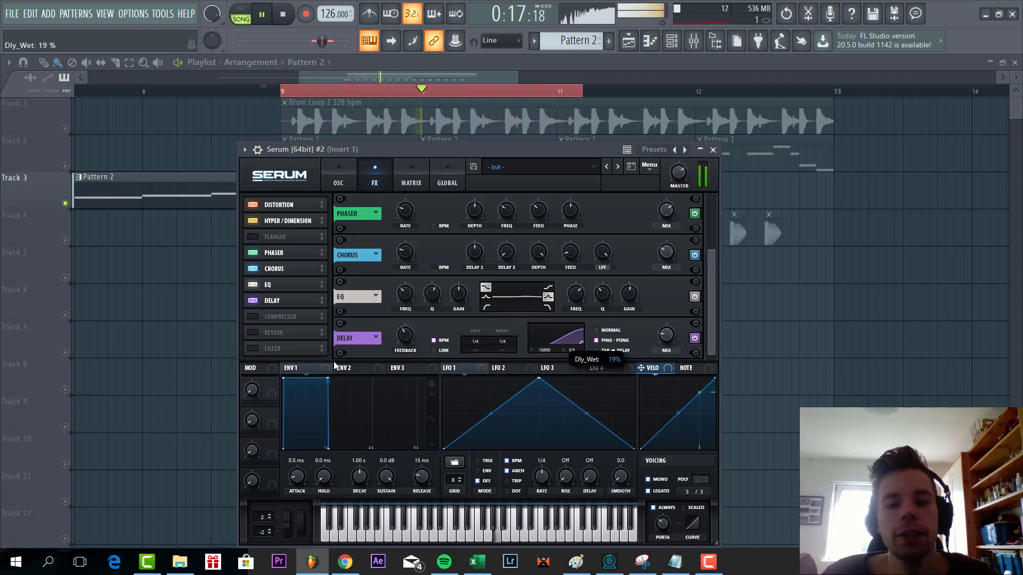
# - Enable the reverb, modulate its mix with envelope 2, and set the low cut to 22%
pyautogui.click(251, 331)
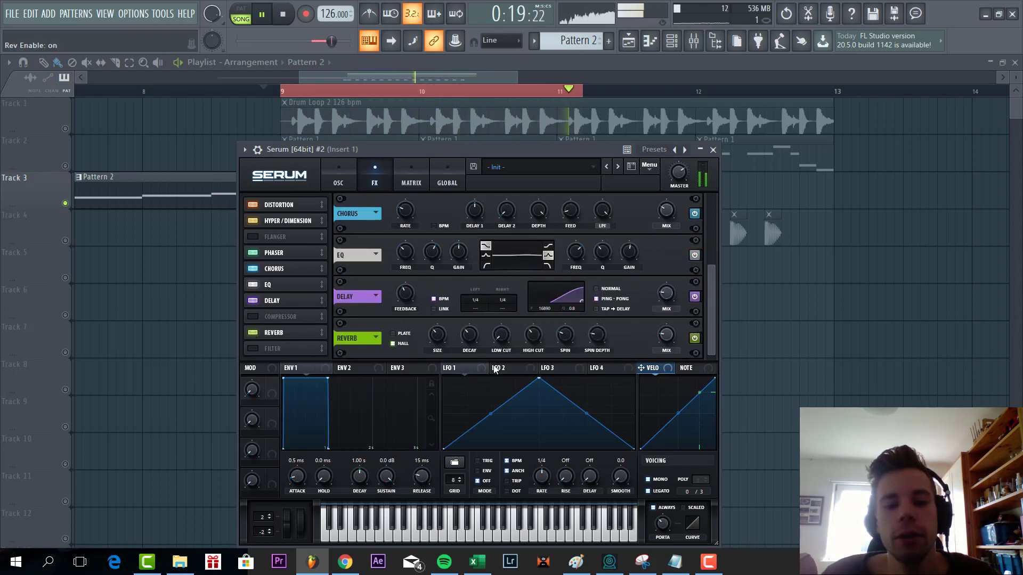
pyautogui.click(373, 369)
pyautogui.moveTo(661, 351); pyautogui.dragTo(655, 375)
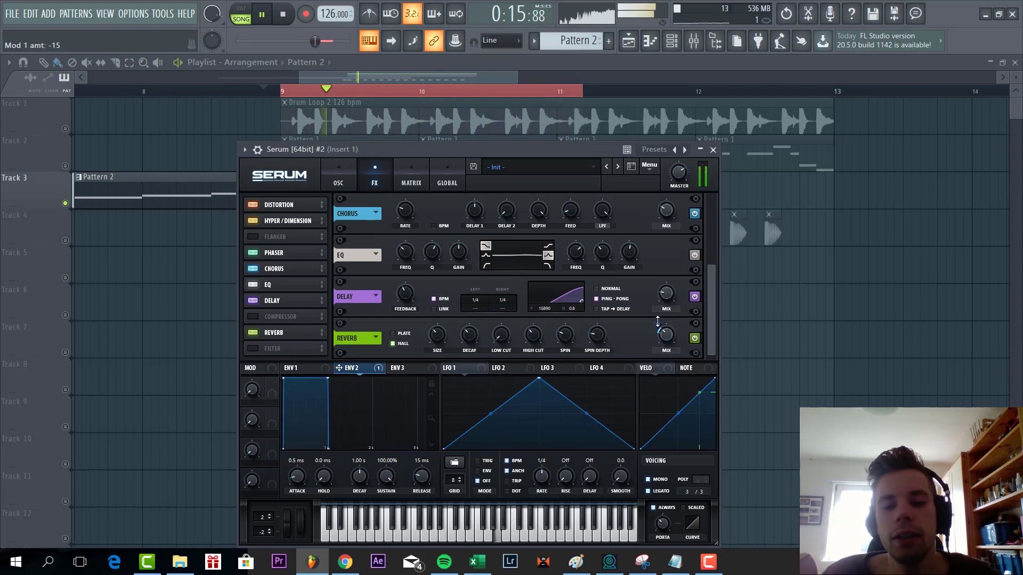
pyautogui.moveTo(658, 324); pyautogui.dragTo(656, 375)
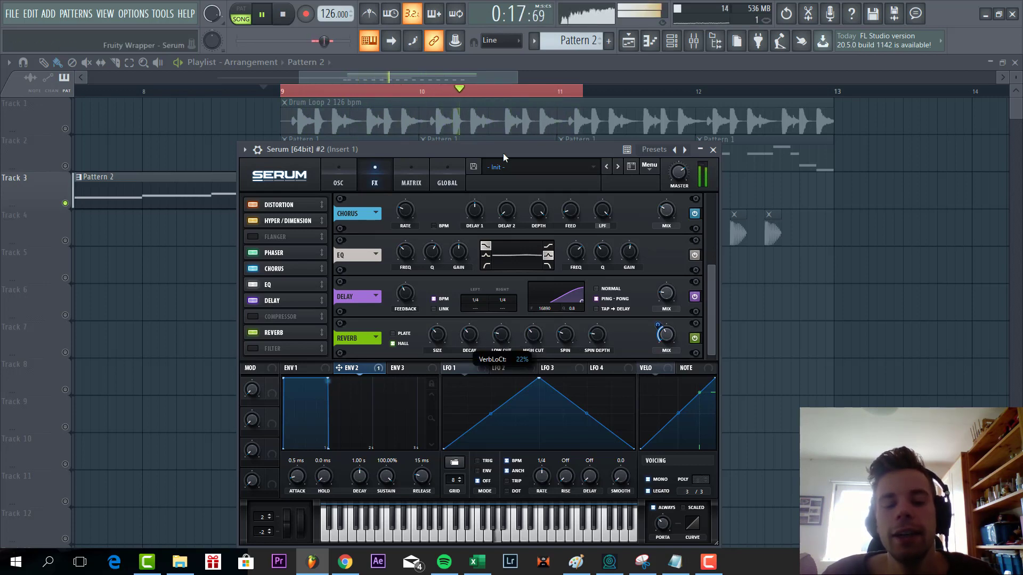
# - Stop playback, close the synth window and unsolo track 3 to re-enable all playlist tracks
pyautogui.moveTo(503, 152); pyautogui.dragTo(522, 186)
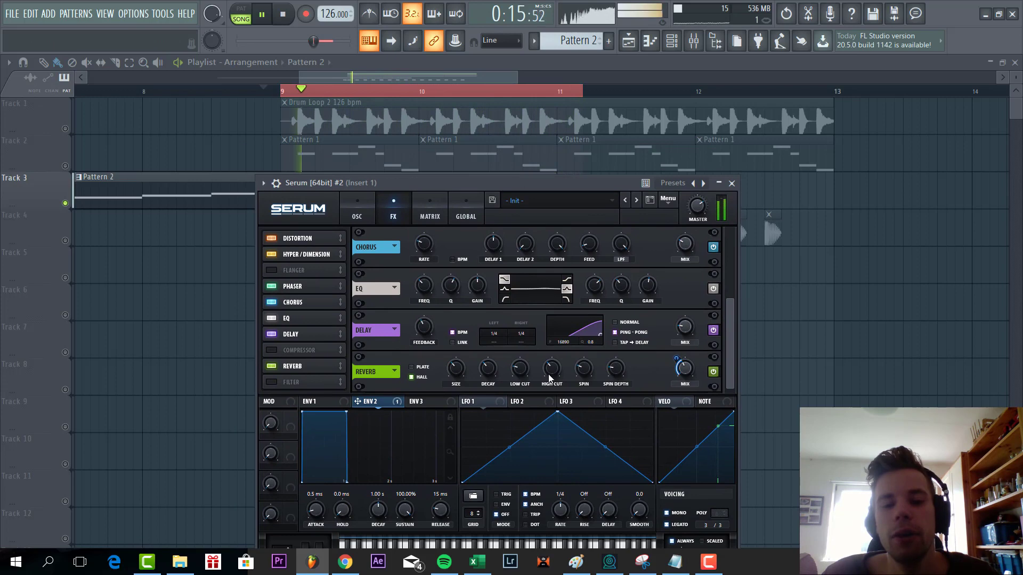
pyautogui.moveTo(445, 184)
pyautogui.mouseDown()
pyautogui.moveTo(490, 175)
pyautogui.moveTo(439, 182)
pyautogui.mouseUp()
pyautogui.press('space')
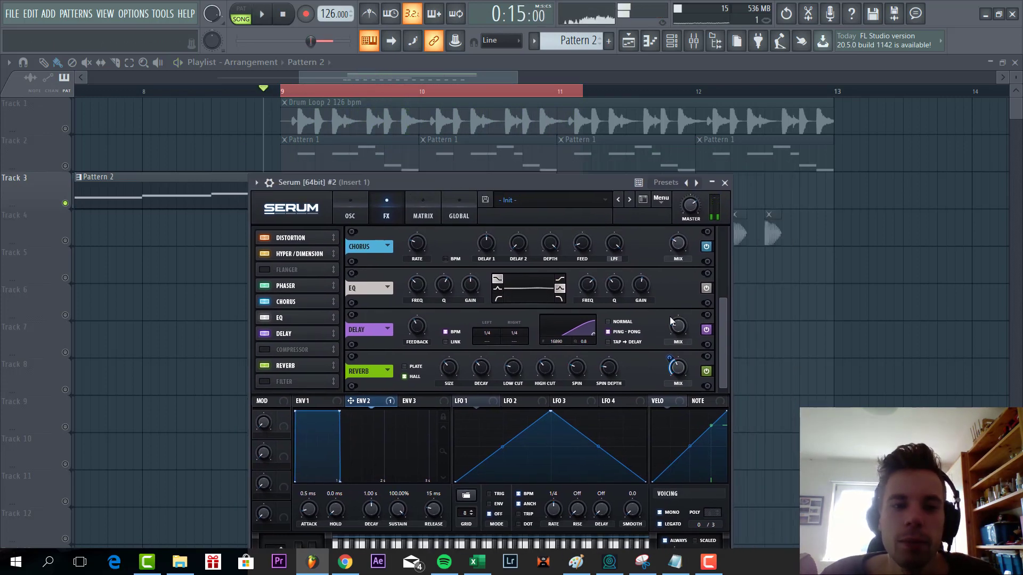
pyautogui.rightClick(773, 346)
pyautogui.rightClick(67, 128)
pyautogui.rightClick(67, 129)
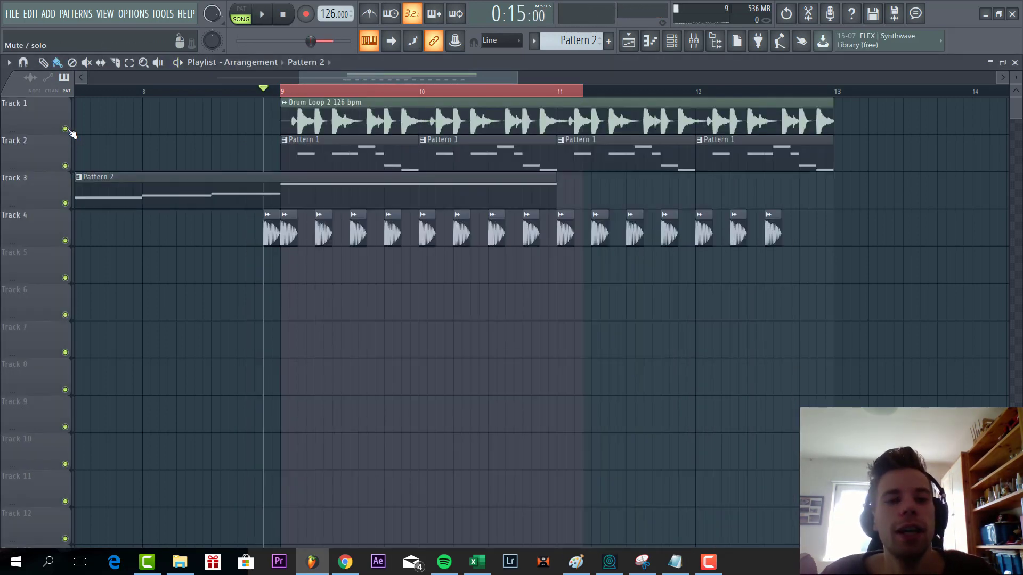
# - Play all tracks together from just before bar 8, extending the loop selection to span bars 9 to 13
pyautogui.hscroll(-1, 209, 93)
pyautogui.click(206, 93)
pyautogui.press('space')
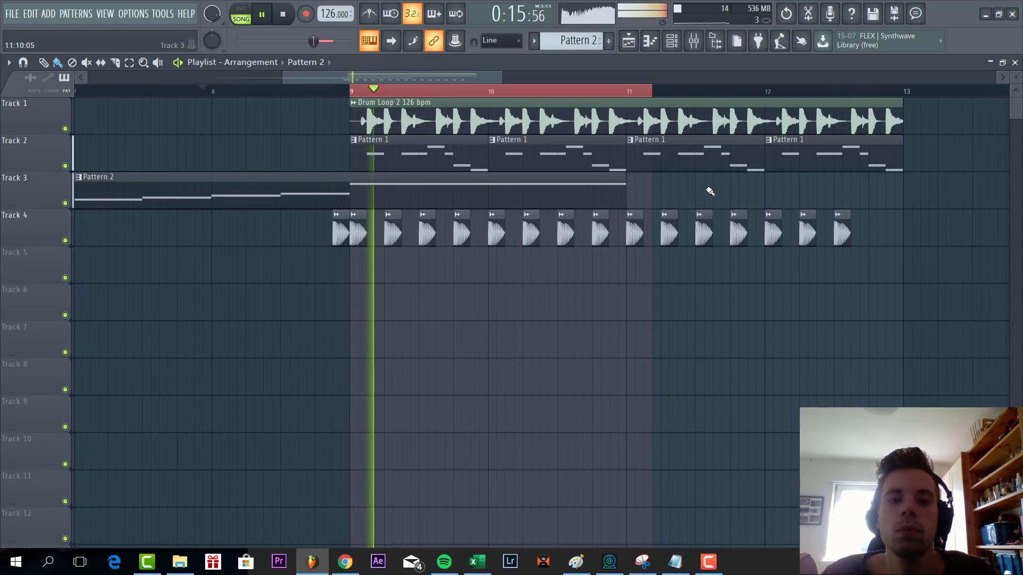
pyautogui.rightClick(905, 92)
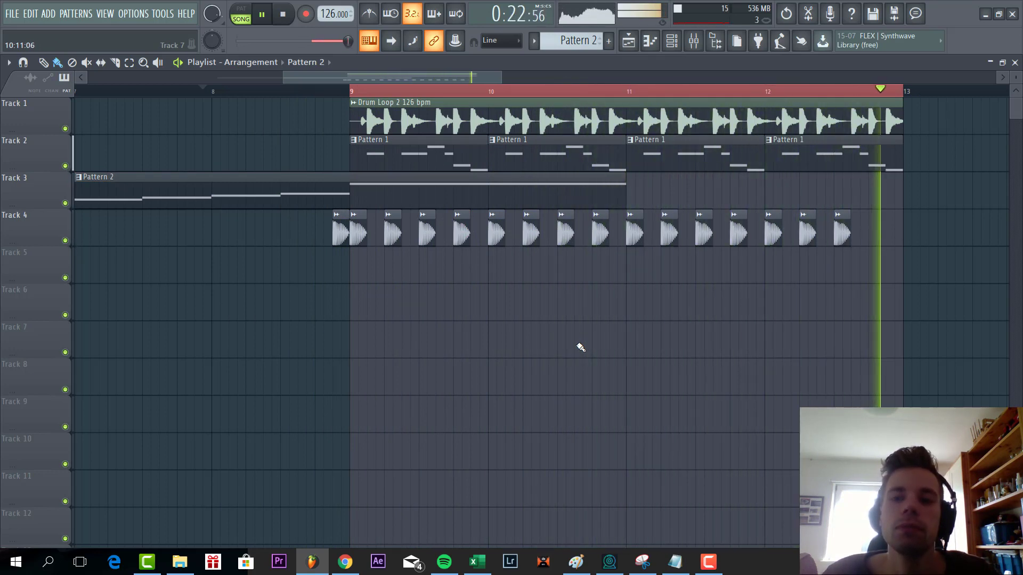
pyautogui.press('space')
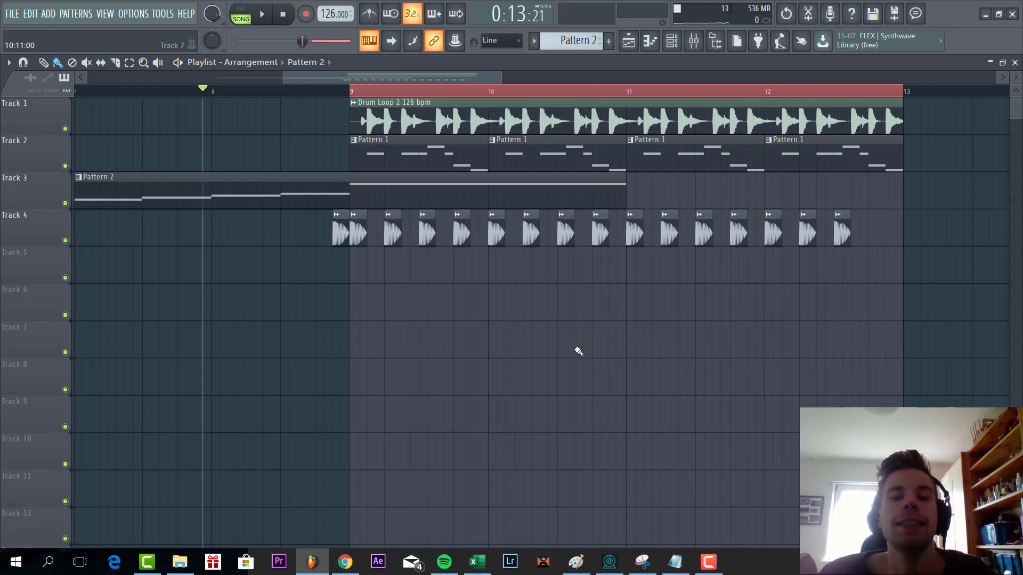